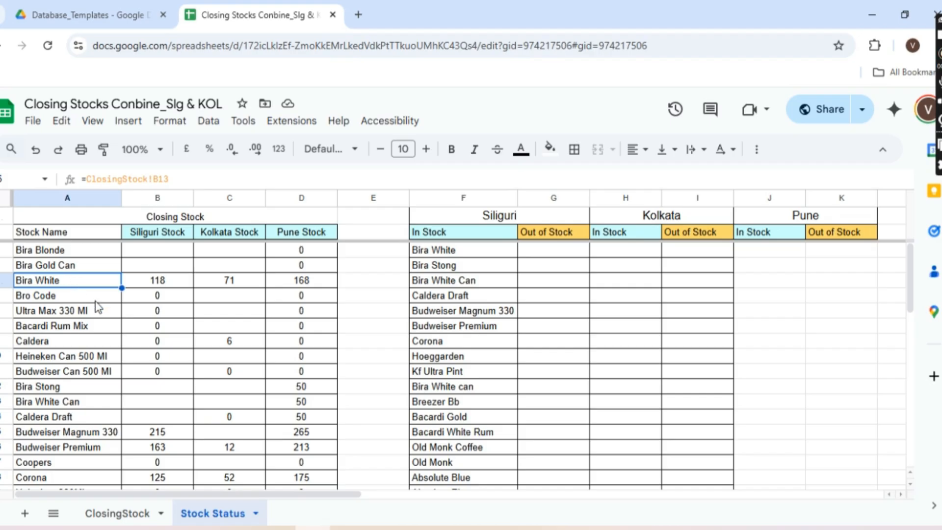
# Set the Siliguri stock of Bira White to 600.
pyautogui.press('Left')
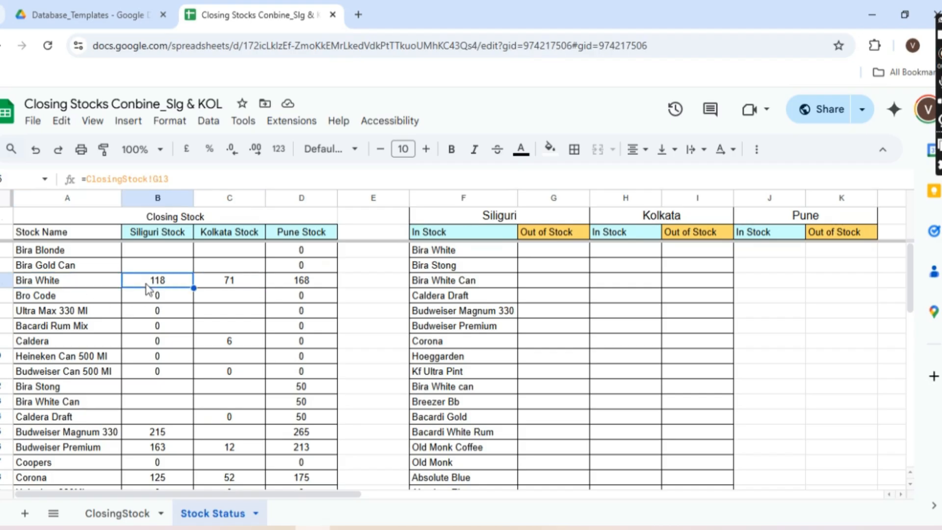
pyautogui.write('600')
pyautogui.press('Return')
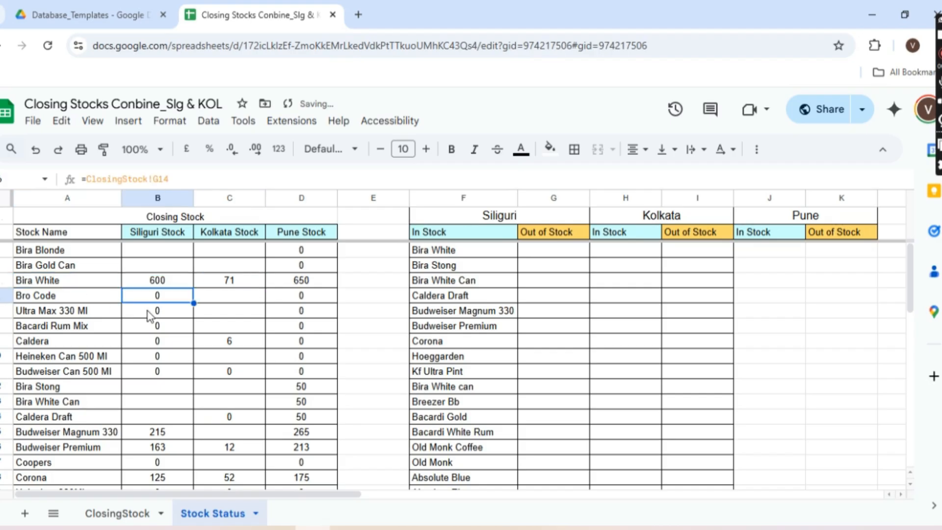
pyautogui.click(165, 283)
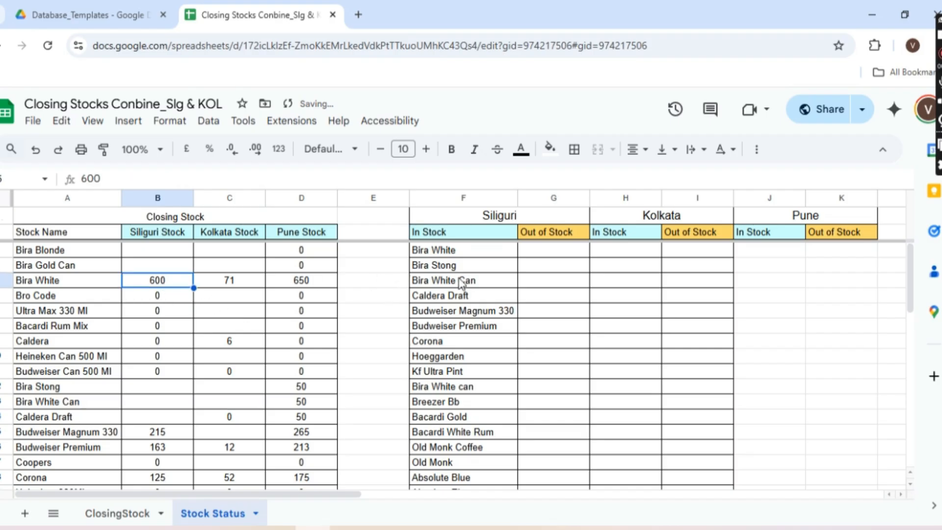
# Clear the whole Siliguri In Stock list and undo the deletion.
pyautogui.click(462, 252)
pyautogui.click(490, 226)
pyautogui.click(471, 248)
pyautogui.hotkey('ctrl', 'shift', 'Down')
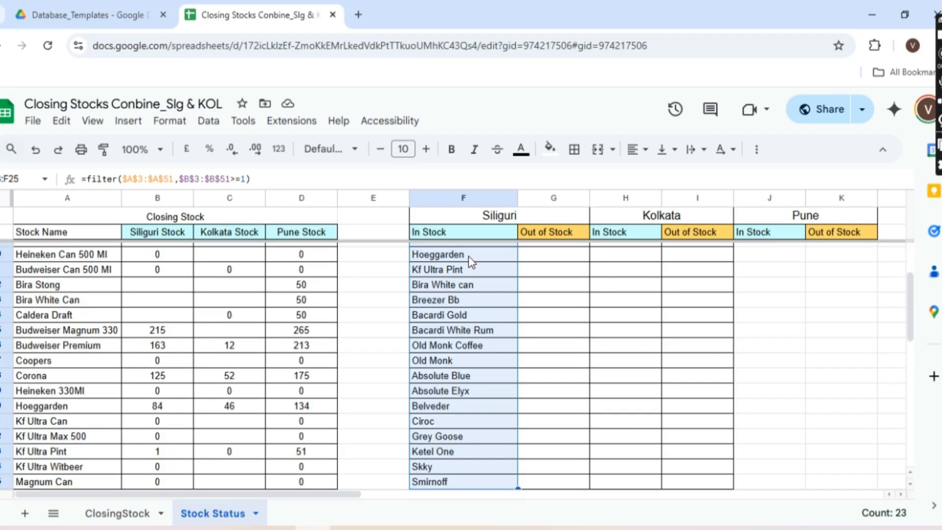
pyautogui.press('Delete')
pyautogui.hotkey('ctrl', 'z')
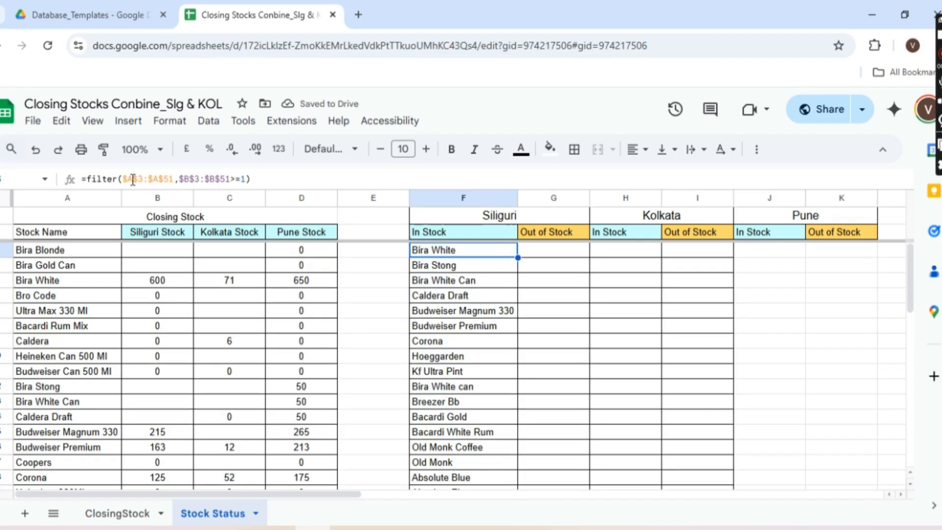
# Examine the FILTER formula in F3 and the list of items it fills in the Siliguri In Stock column.
pyautogui.hotkey('ctrl', '+')
pyautogui.hotkey('ctrl', '+')
pyautogui.hotkey('ctrl', '+')
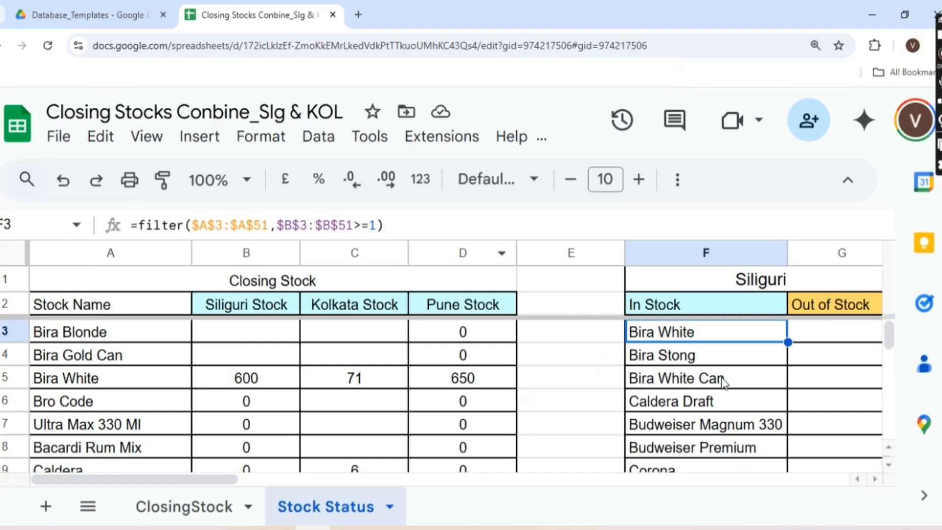
pyautogui.scroll(-2, 570, 373)
pyautogui.hotkey('ctrl', '-')
pyautogui.scroll(-2, 619, 358)
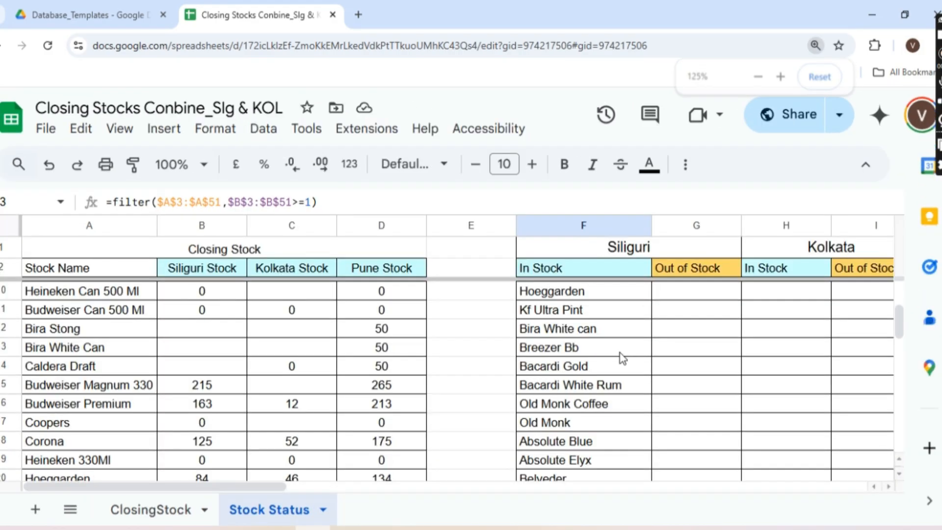
pyautogui.click(554, 293)
pyautogui.scroll(3, 554, 293)
pyautogui.click(553, 294)
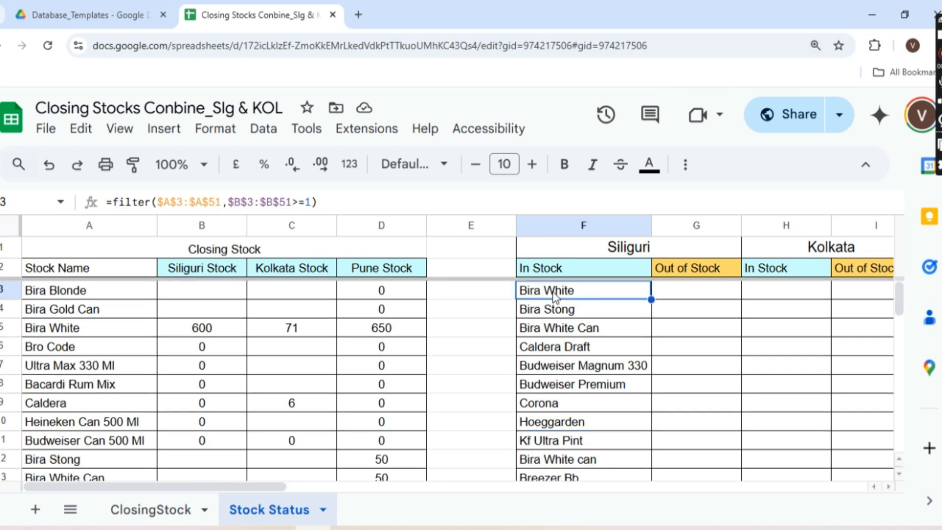
# Start a FILTER formula in G3 under Siliguri Out of Stock, using the stock names $A$3:$A$51 as its absolute range.
pyautogui.press('Right')
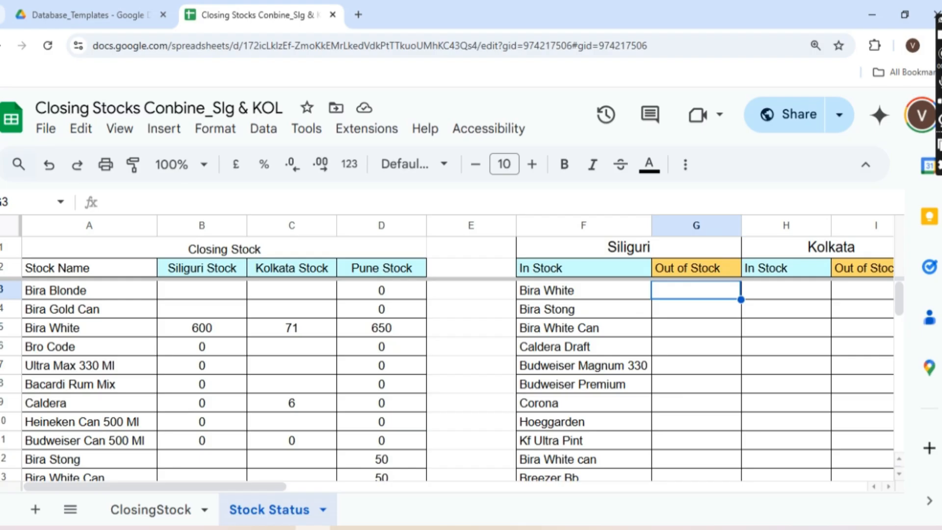
pyautogui.write('=filter(')
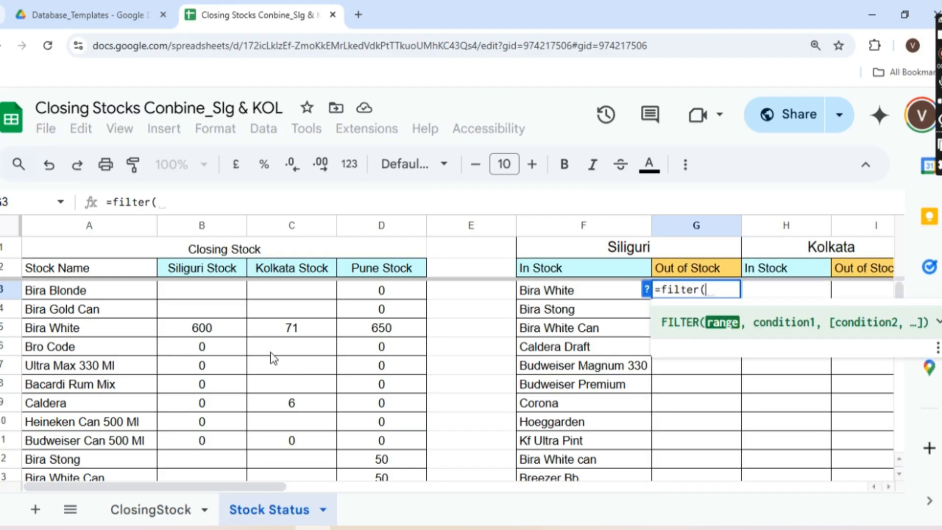
pyautogui.click(88, 293)
pyautogui.hotkey('ctrl', 'shift', 'Down')
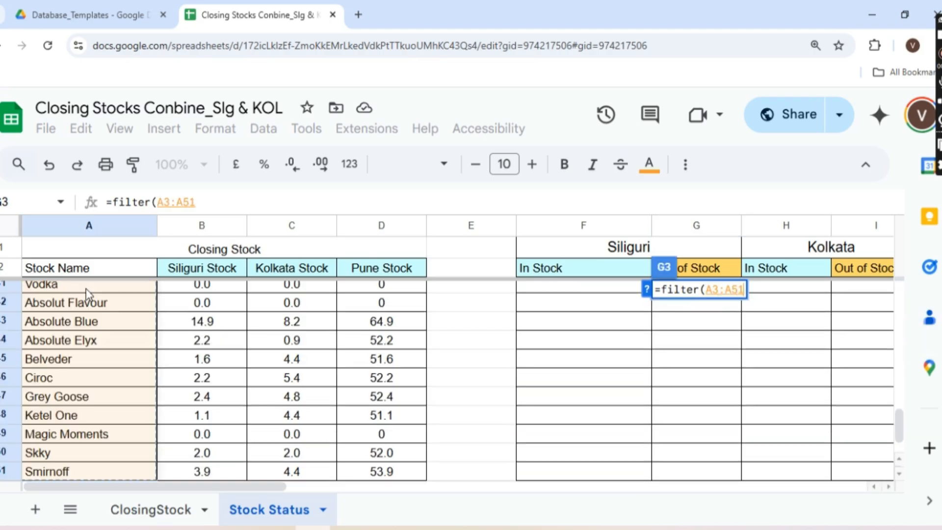
pyautogui.press('F4')
pyautogui.scroll(1, 223, 219)
pyautogui.scroll(1, 227, 208)
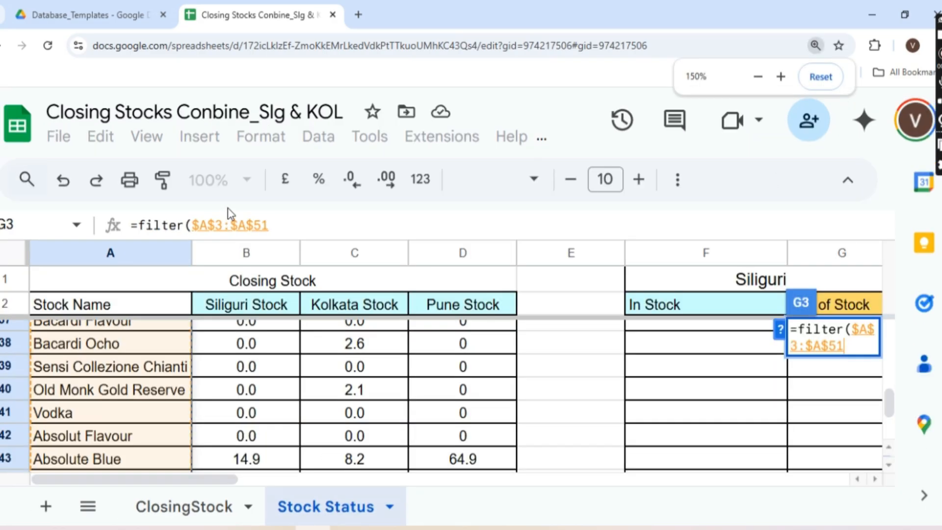
# Complete the G3 FILTER formula with the condition $B$3:$B$51<=0 on the Siliguri stock column.
pyautogui.write(',')
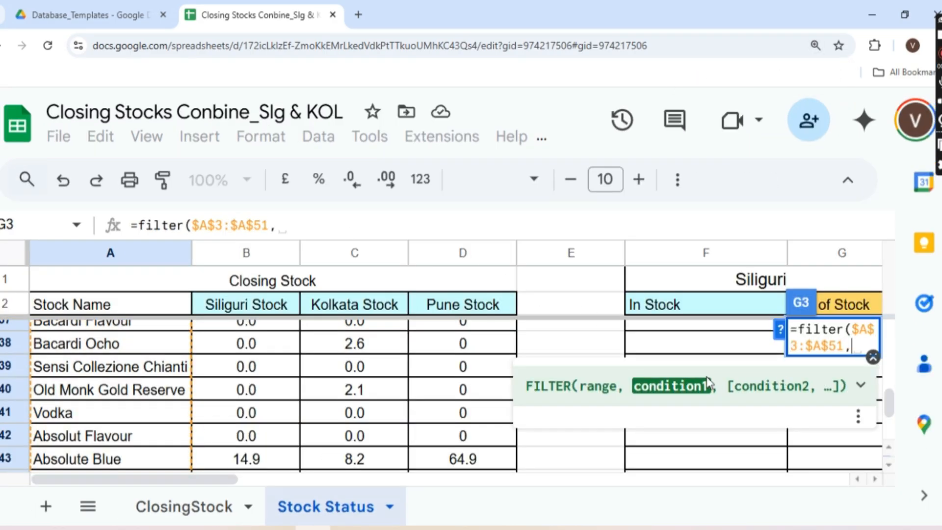
pyautogui.click(247, 326)
pyautogui.scroll(5, 247, 335)
pyautogui.scroll(9, 247, 335)
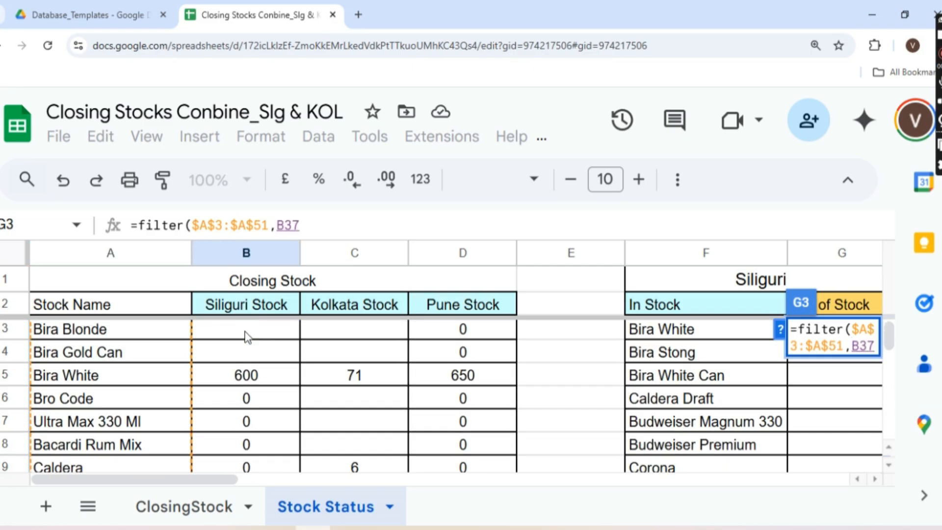
pyautogui.click(248, 336)
pyautogui.hotkey('ctrl', 'shift', 'Down')
pyautogui.hotkey('ctrl', 'shift', 'Down')
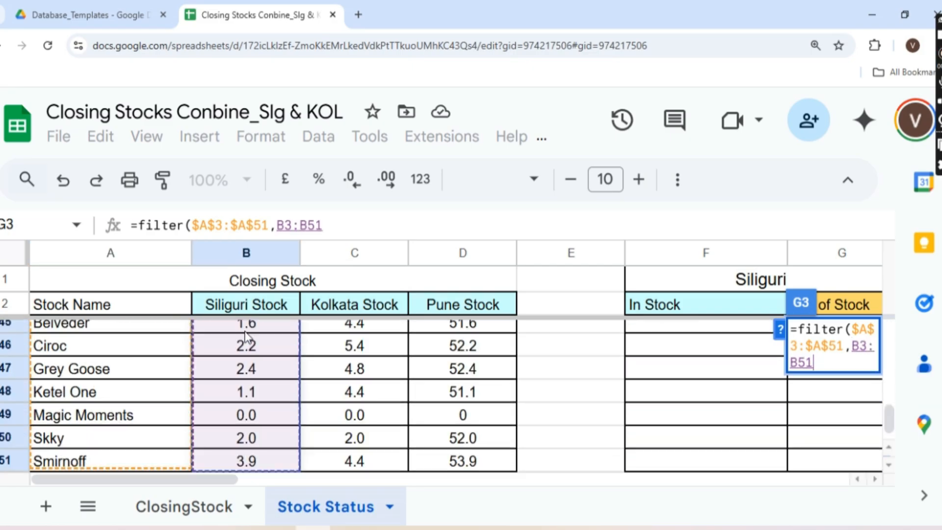
pyautogui.scroll(-2, 246, 336)
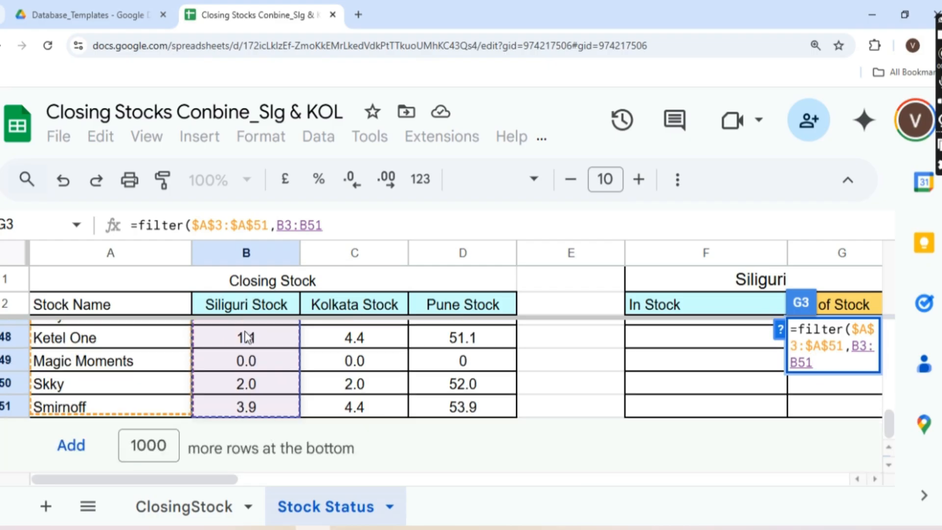
pyautogui.press('F4')
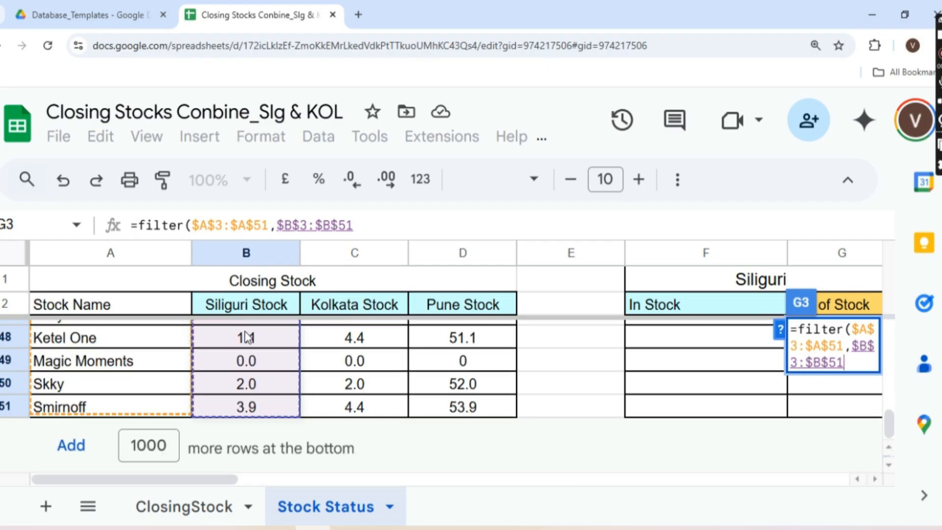
pyautogui.write('<')
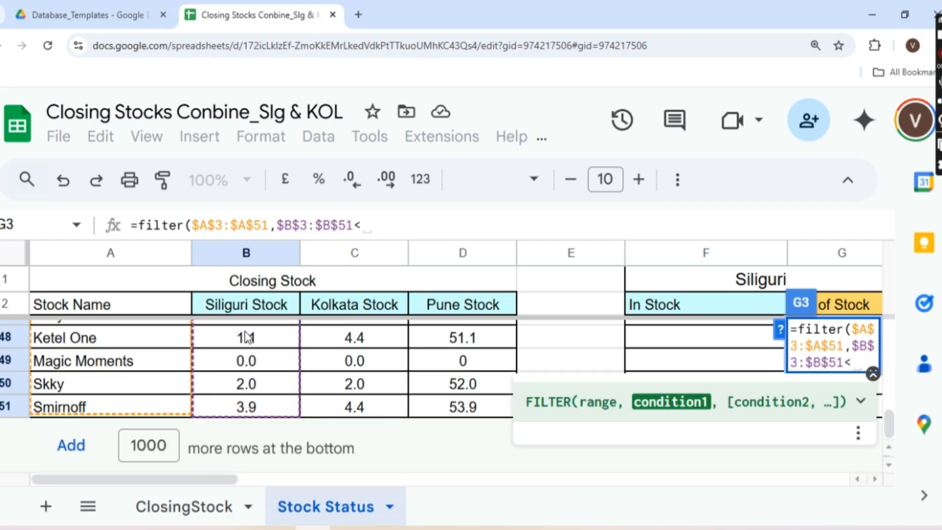
pyautogui.write('=0')
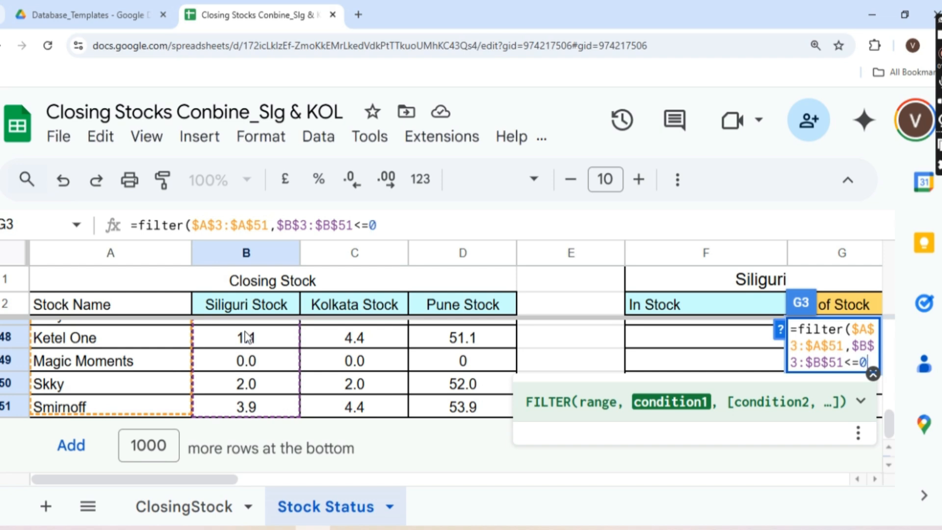
pyautogui.press('Return')
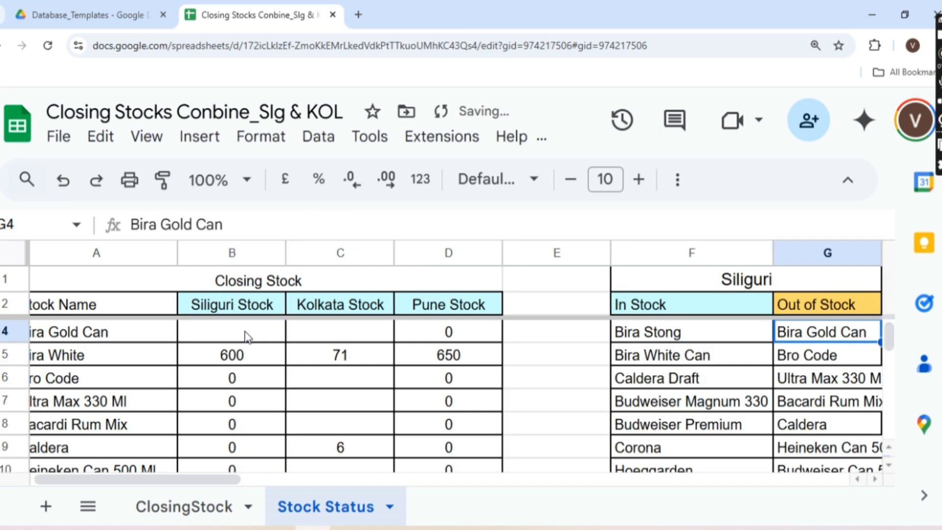
# Review the Siliguri Out of Stock list down to its last item and check the formula in G3.
pyautogui.press('Left')
pyautogui.press('Left')
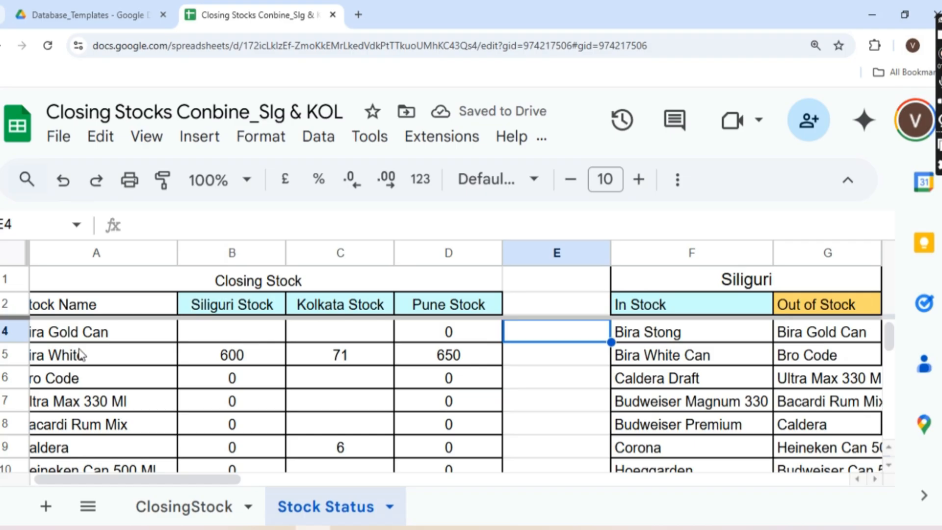
pyautogui.scroll(-2, 729, 386)
pyautogui.hotkey('ctrl', '-')
pyautogui.scroll(-1, 728, 386)
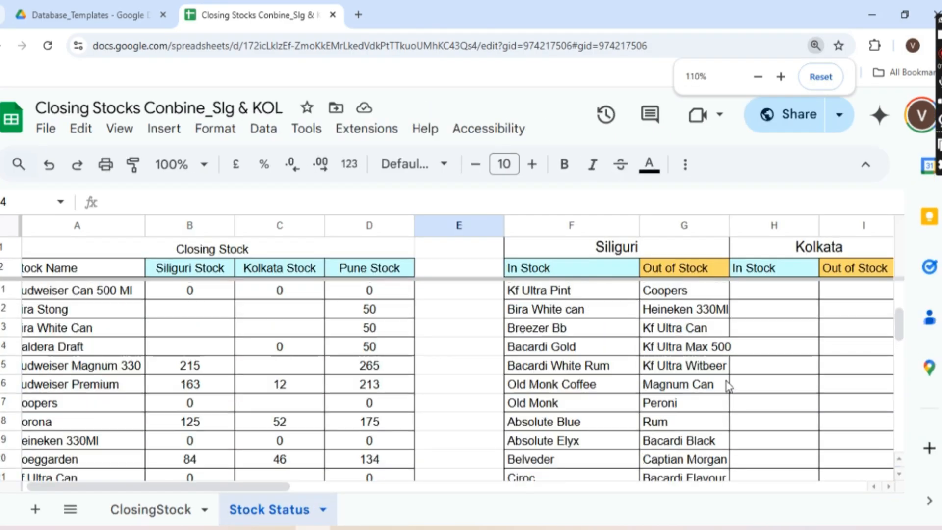
pyautogui.scroll(-3, 601, 385)
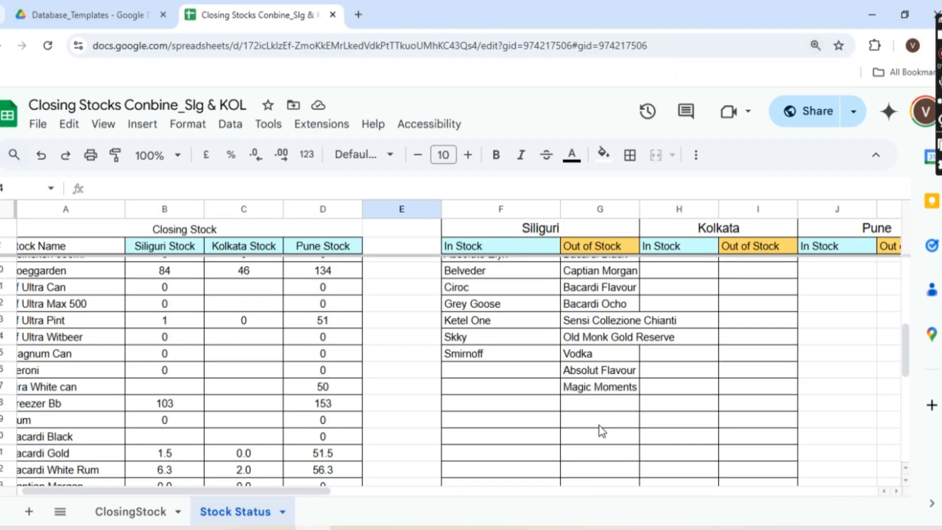
pyautogui.scroll(6, 600, 427)
pyautogui.click(589, 271)
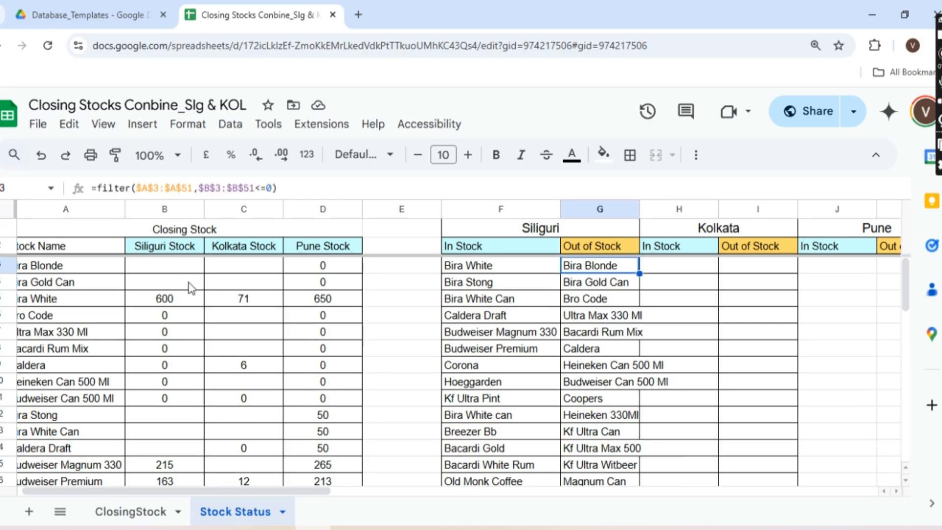
# Set the Siliguri stock of Bira Blonde to 500 and check the first entries of Siliguri's In Stock and Out of Stock lists.
pyautogui.moveTo(273, 492); pyautogui.dragTo(14, 514)
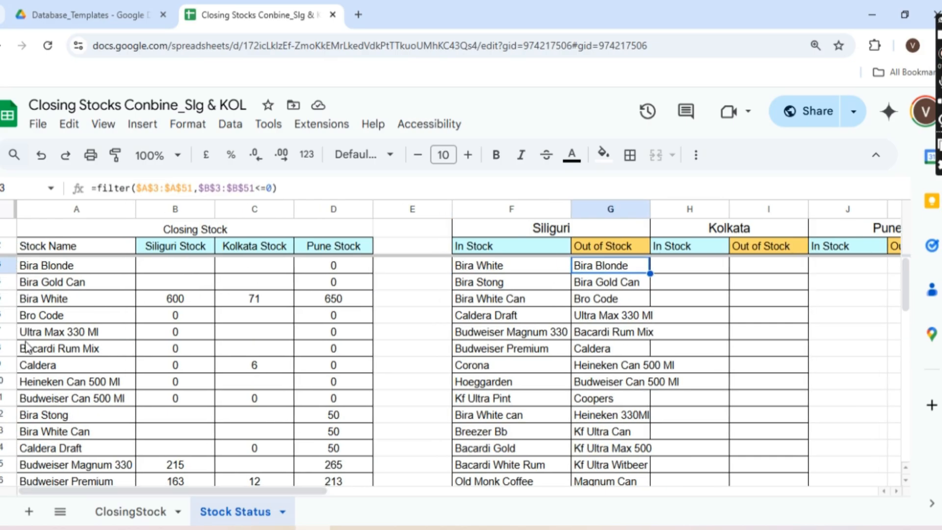
pyautogui.click(55, 275)
pyautogui.click(175, 270)
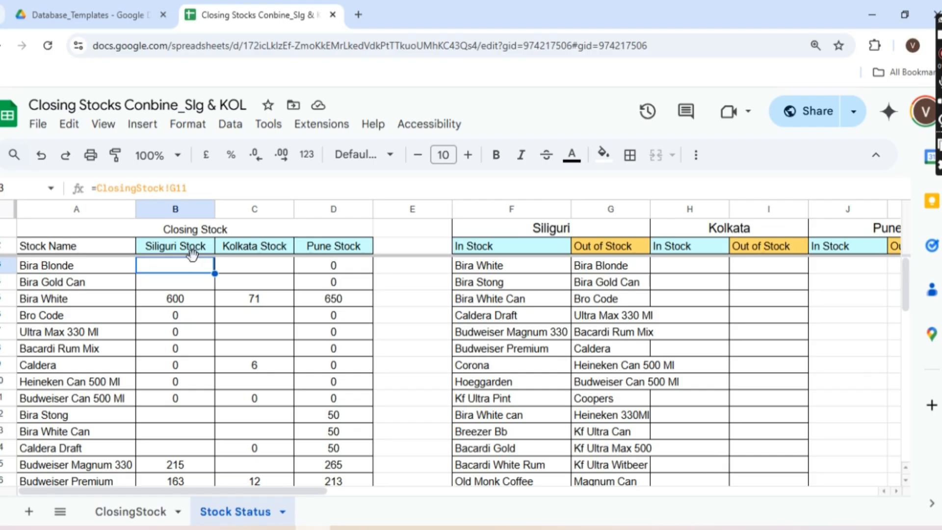
pyautogui.write('600')
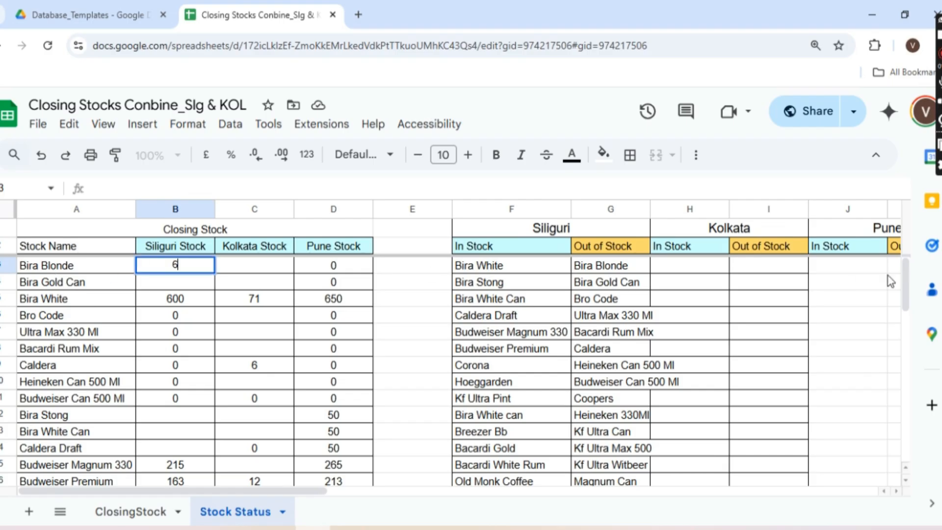
pyautogui.press('BackSpace')
pyautogui.press('BackSpace')
pyautogui.press('BackSpace')
pyautogui.write('500')
pyautogui.press('Return')
pyautogui.click(500, 268)
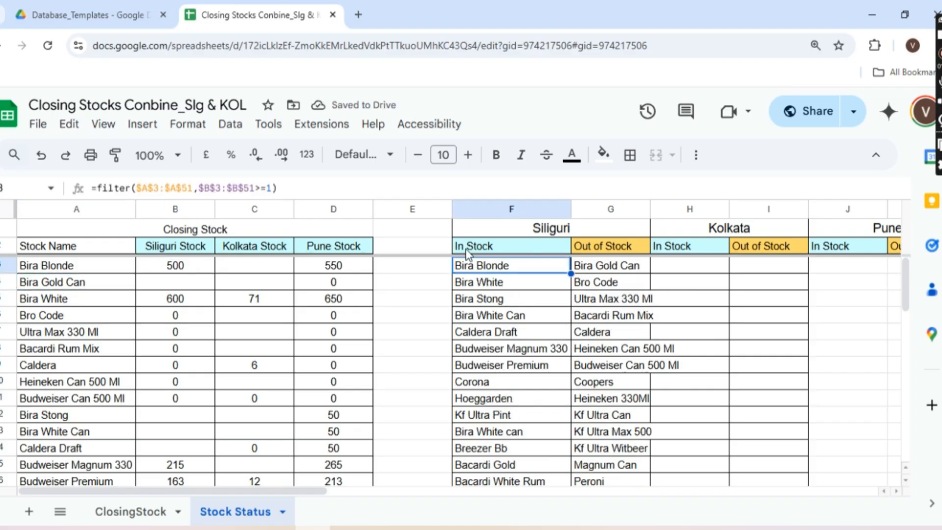
pyautogui.click(602, 271)
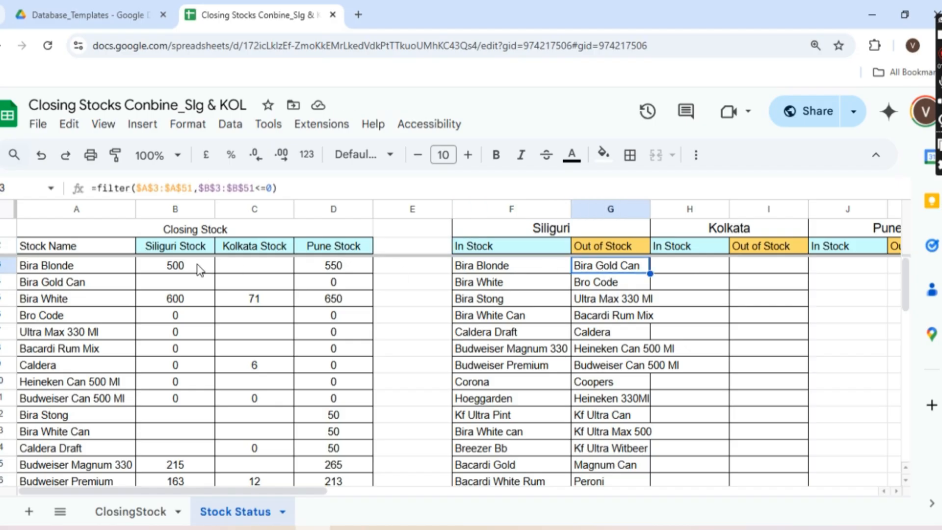
# Set the Siliguri stock of Bira Blonde to 0 and check the Siliguri Out of Stock list.
pyautogui.click(157, 271)
pyautogui.write('0')
pyautogui.press('Return')
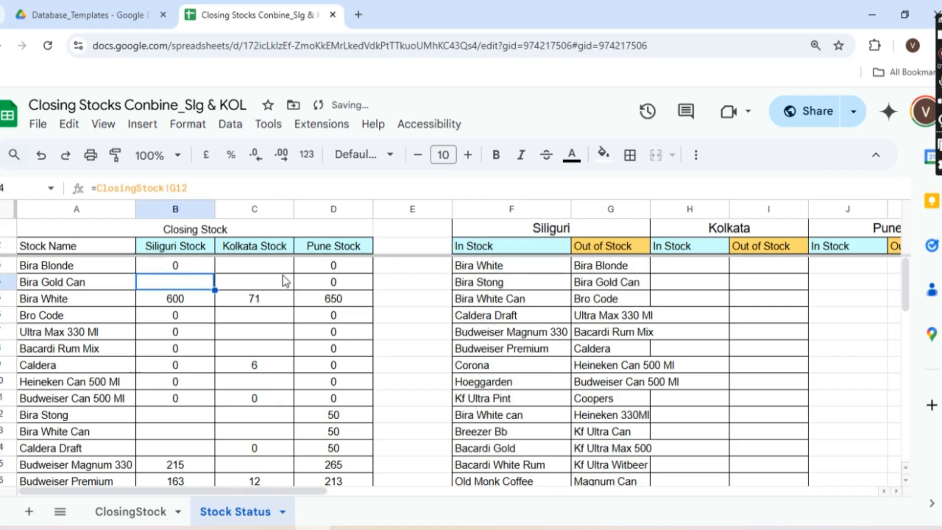
pyautogui.click(599, 275)
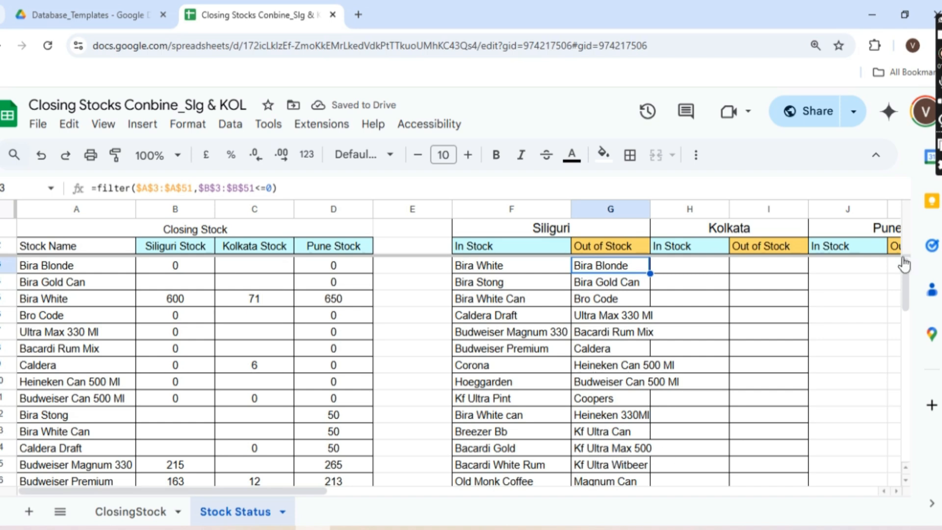
pyautogui.scroll(-4, 609, 343)
pyautogui.scroll(5, 609, 347)
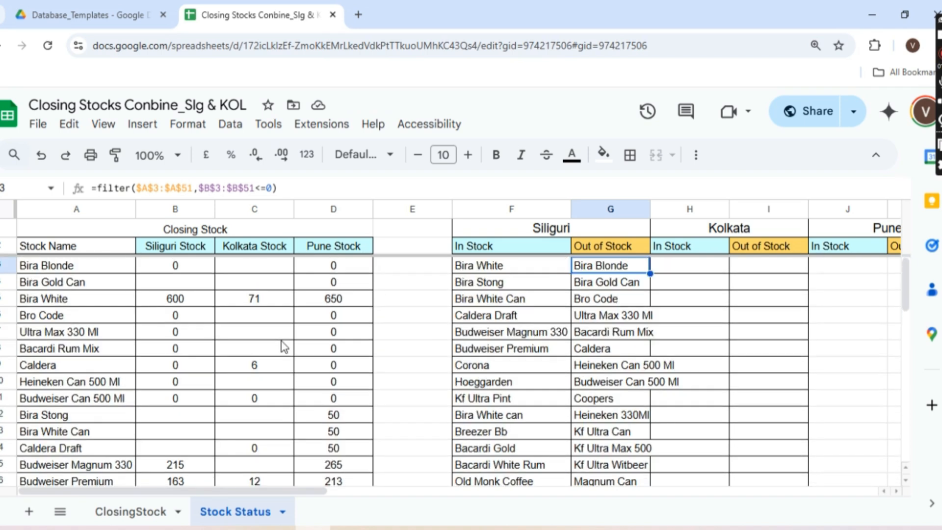
# Delete rows 44 to 51 of the Stock Status sheet, from Absolute Elyx to Smirnoff.
pyautogui.click(177, 300)
pyautogui.scroll(-3, 218, 334)
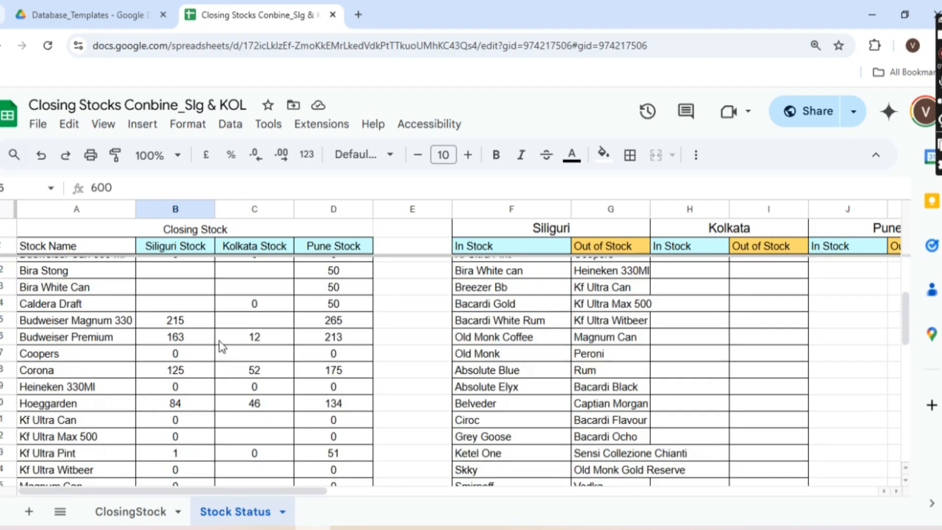
pyautogui.scroll(-10, 221, 346)
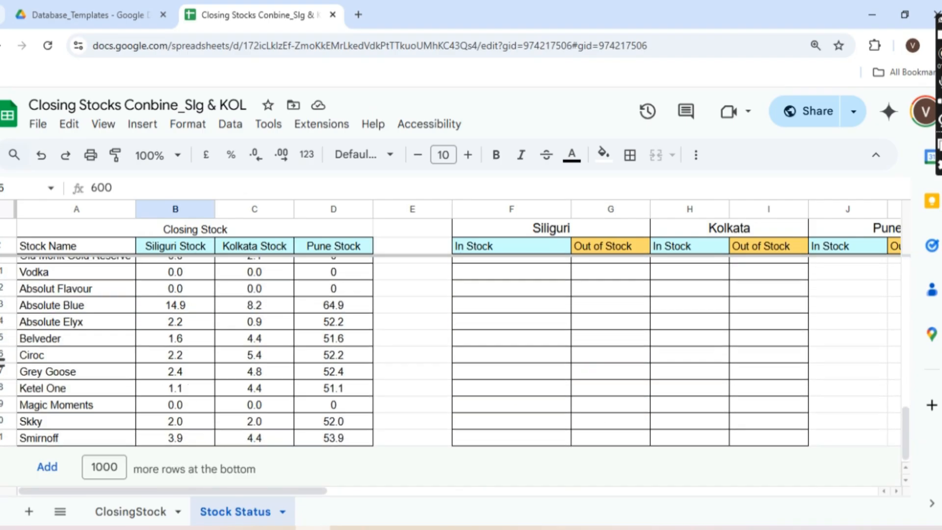
pyautogui.moveTo(8, 325); pyautogui.dragTo(97, 415)
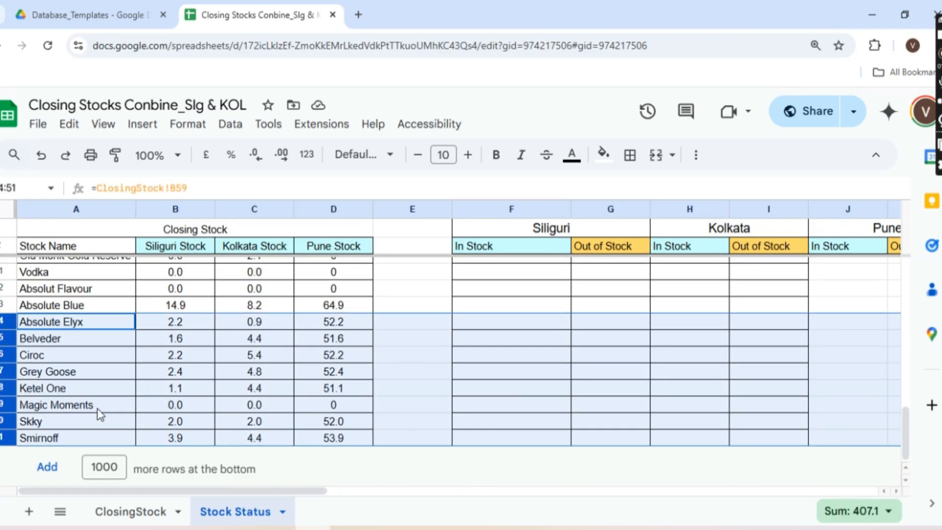
pyautogui.rightClick(118, 348)
pyautogui.click(168, 334)
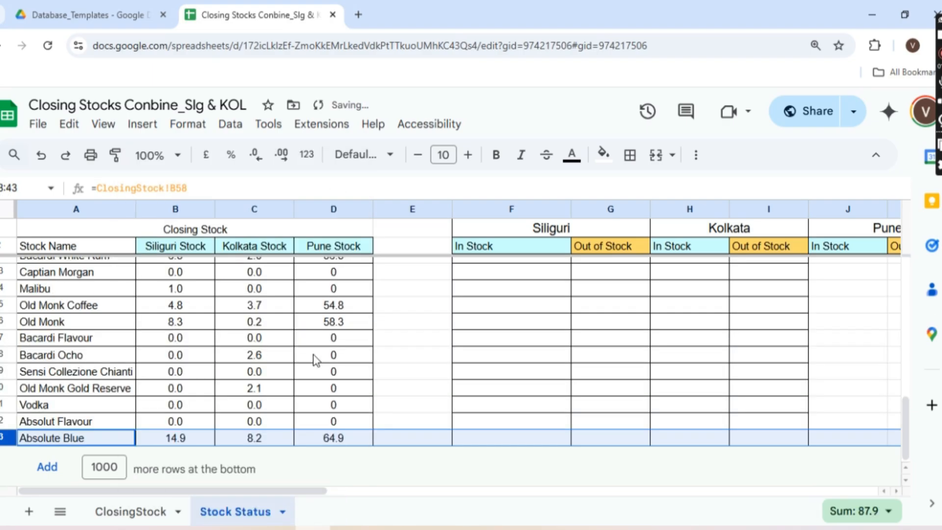
# Check the end of Siliguri's In Stock list after the row deletion and inspect the ranges in the F3 formula.
pyautogui.scroll(8, 377, 367)
pyautogui.scroll(-8, 515, 358)
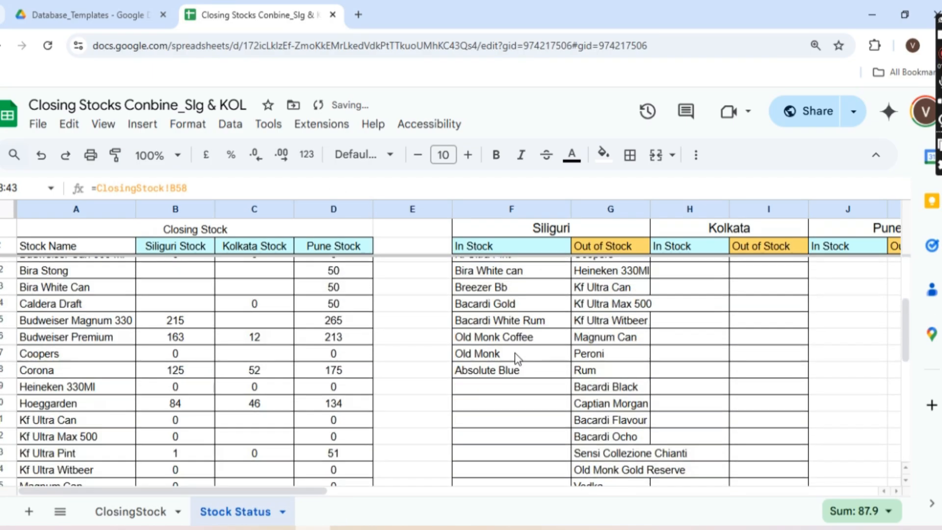
pyautogui.scroll(8, 515, 357)
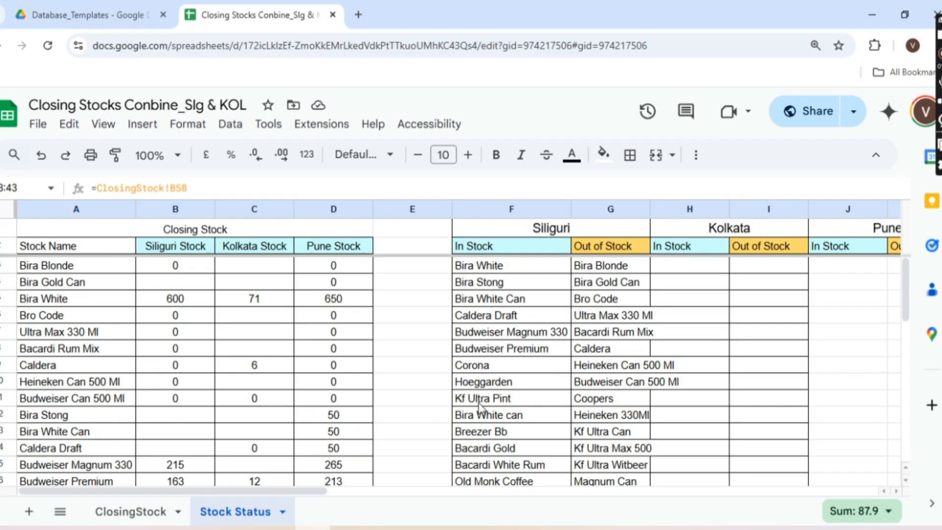
pyautogui.click(477, 271)
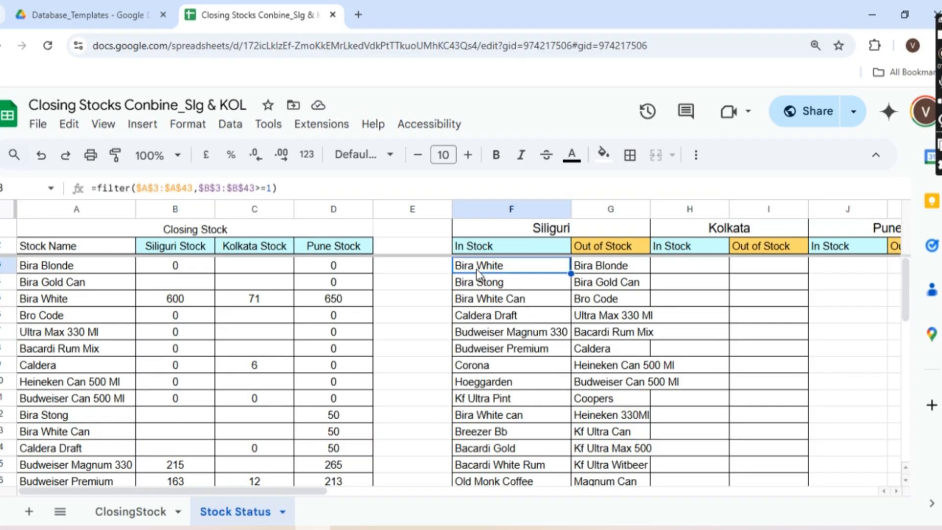
pyautogui.click(493, 333)
# Start a FILTER formula in I3 under Kolkata's Out of Stock, using the stock names $A$3:$A$43 as an absolute range.
pyautogui.click(701, 271)
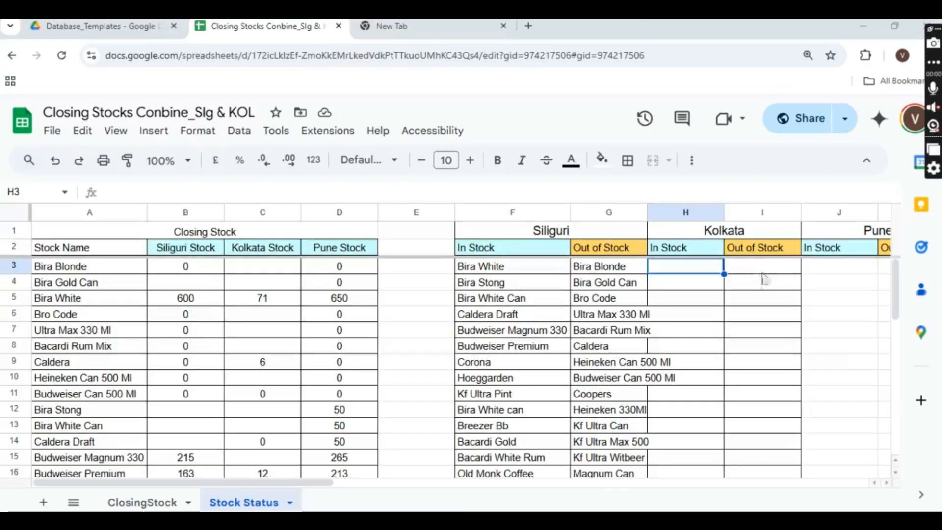
pyautogui.click(768, 269)
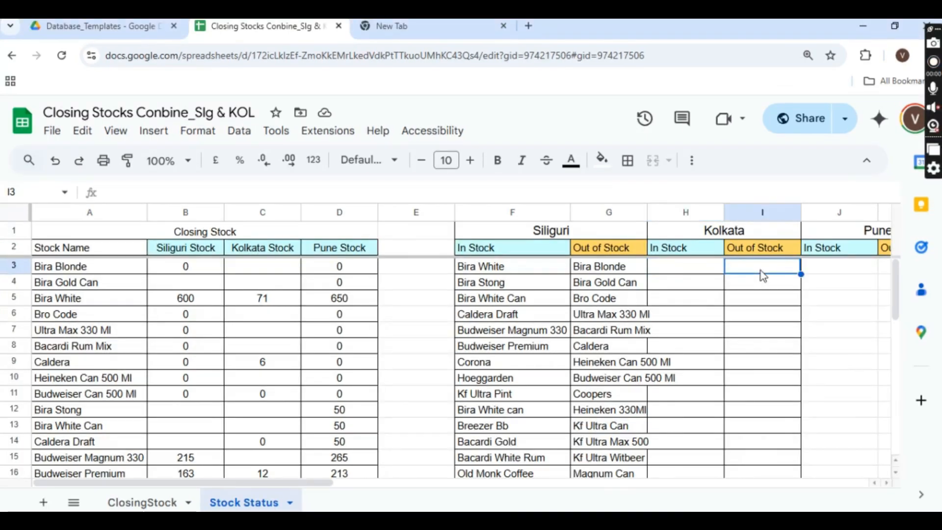
pyautogui.hotkey('ctrl', '+')
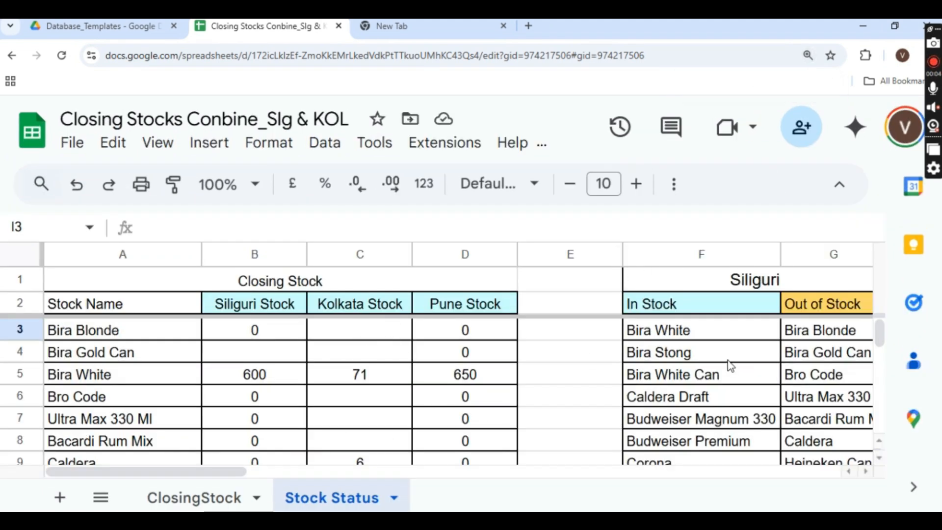
pyautogui.moveTo(235, 471); pyautogui.dragTo(257, 476)
pyautogui.scroll(-1, 379, 364)
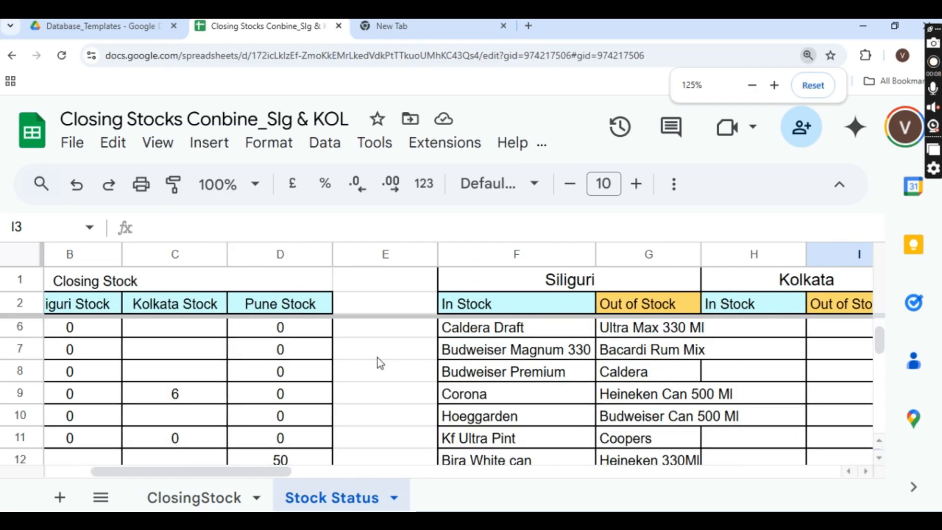
pyautogui.scroll(1, 684, 278)
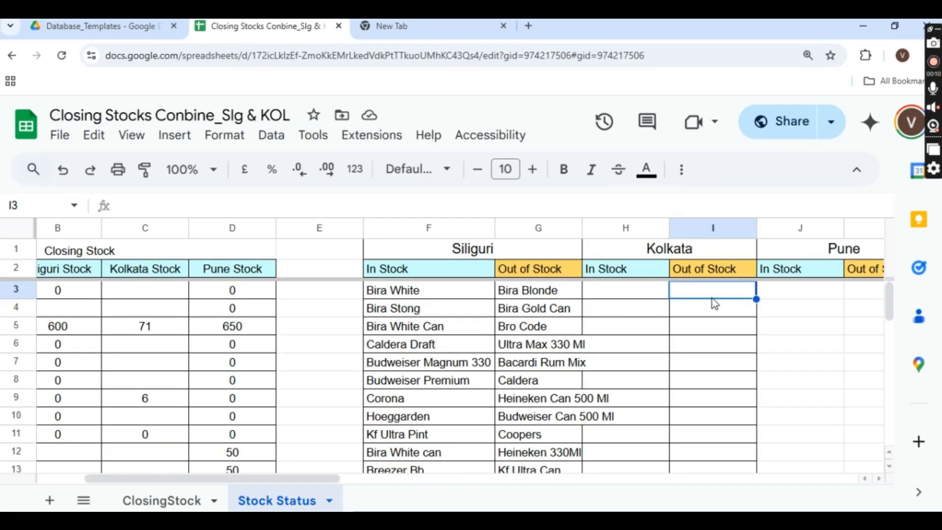
pyautogui.write('=')
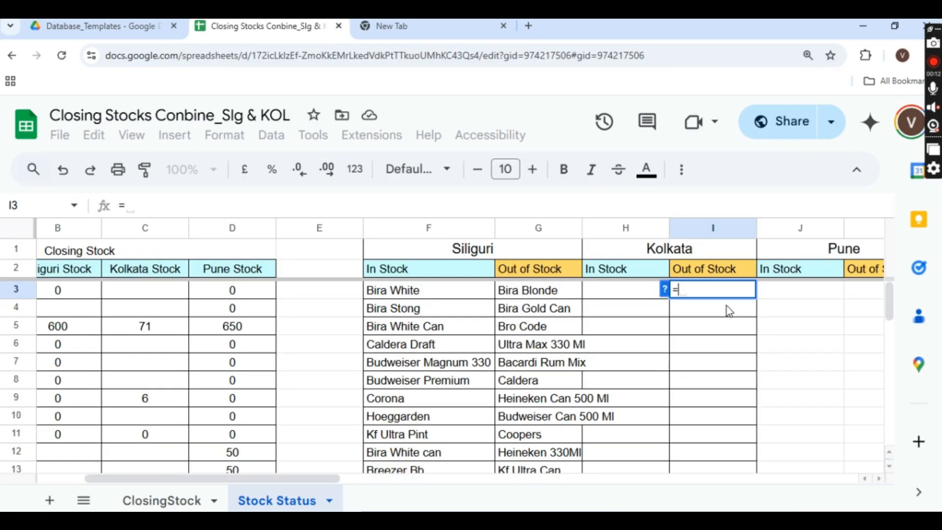
pyautogui.write('filter(')
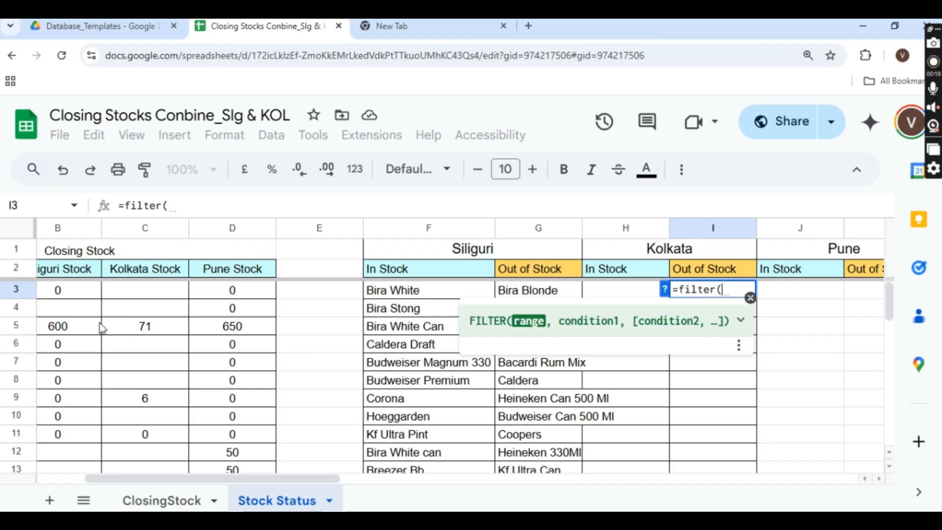
pyautogui.click(58, 295)
pyautogui.press('Left')
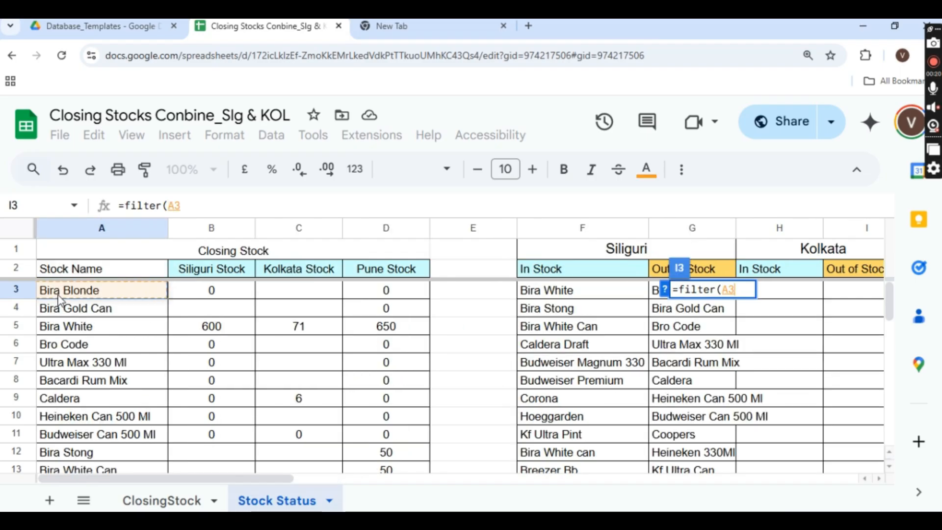
pyautogui.hotkey('ctrl', 'shift', 'Down')
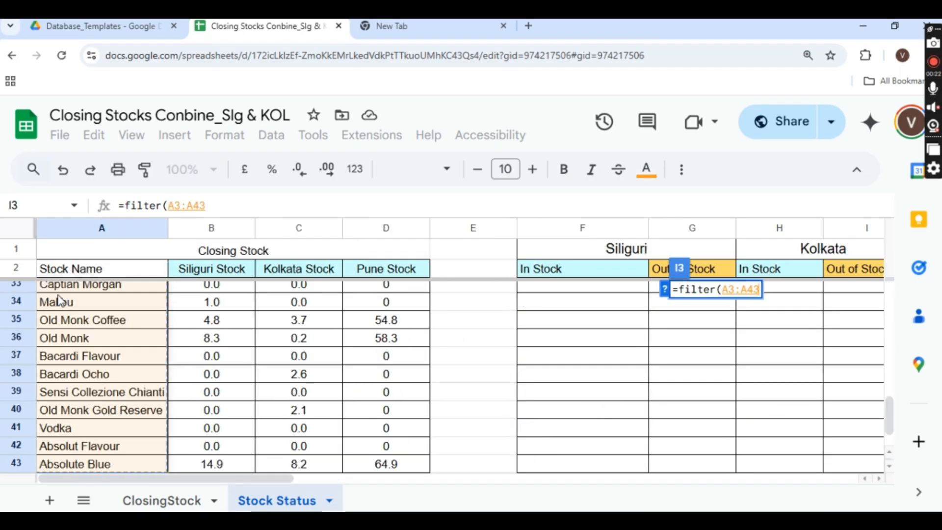
pyautogui.press('F4')
pyautogui.write(',')
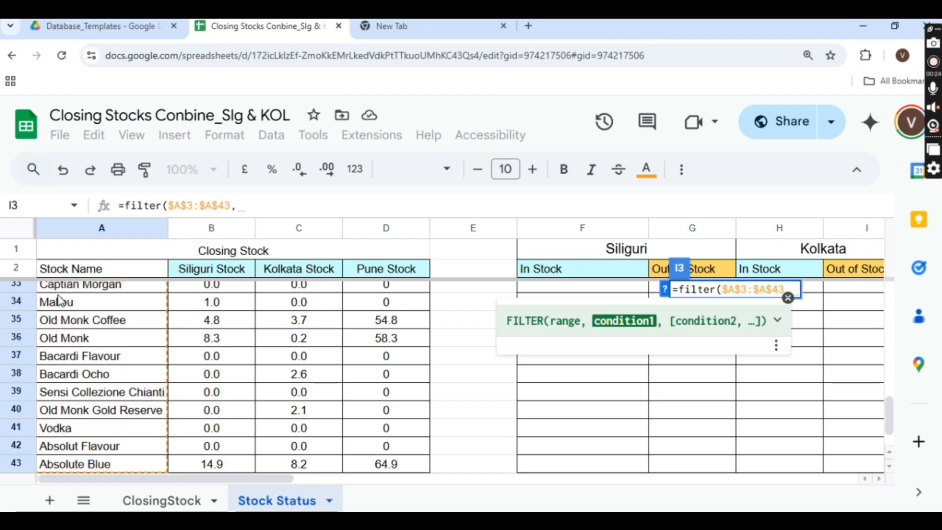
# Complete the I3 FILTER formula with the condition $C$3:$C$43<=0 on the Kolkata stock column.
pyautogui.scroll(9, 574, 361)
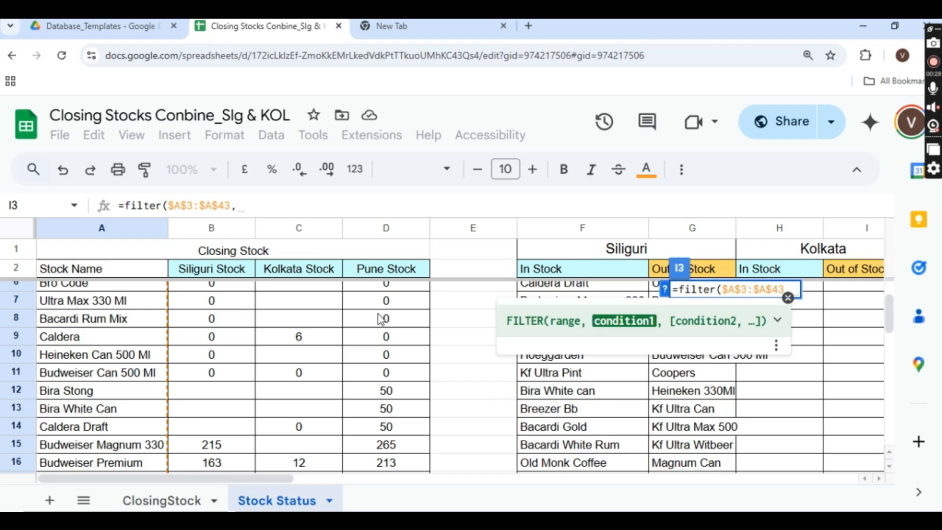
pyautogui.click(296, 293)
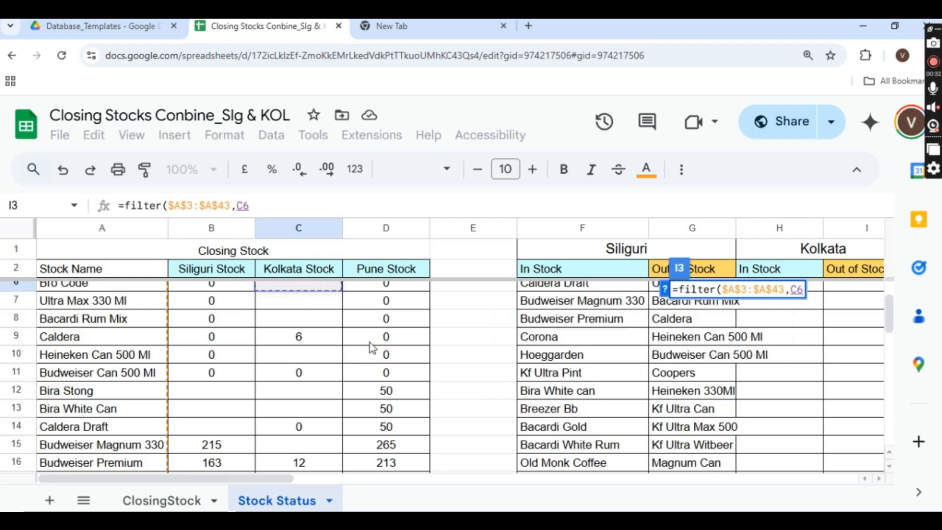
pyautogui.scroll(1, 371, 348)
pyautogui.click(305, 290)
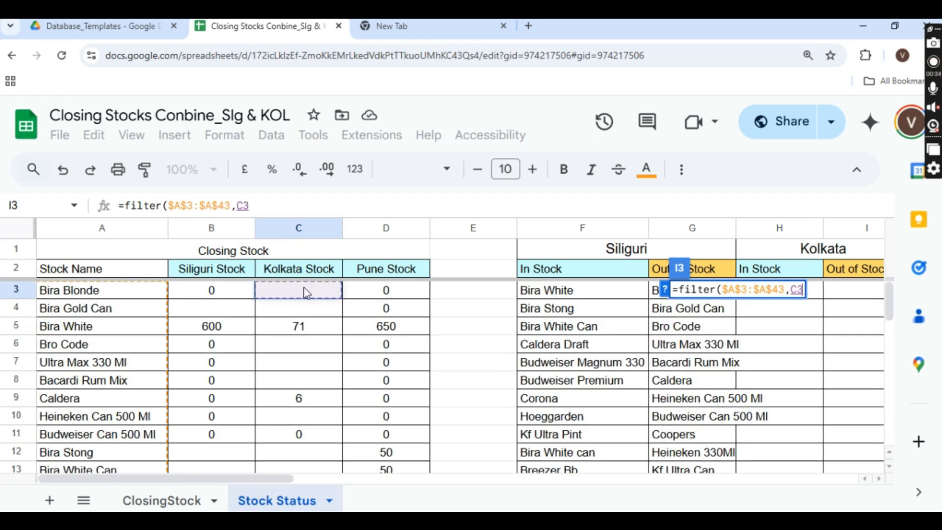
pyautogui.hotkey('ctrl', 'shift', 'Down')
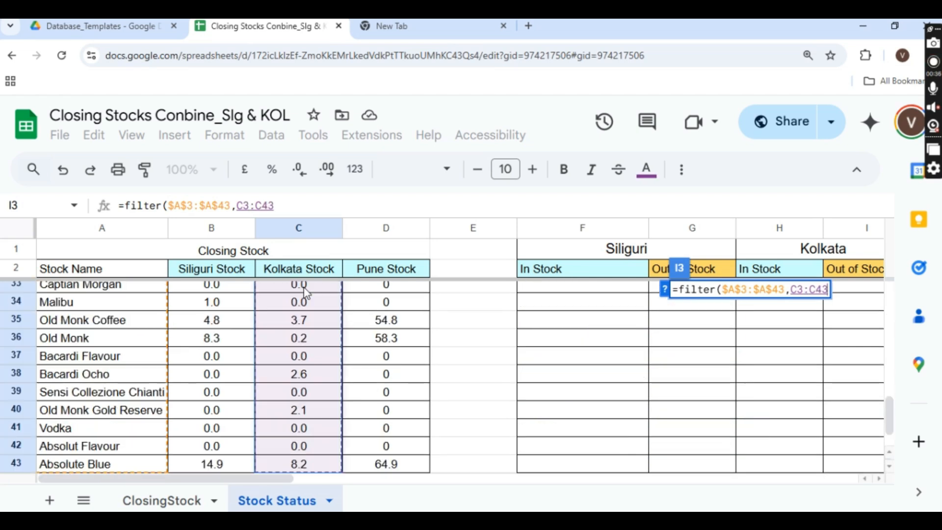
pyautogui.press('F4')
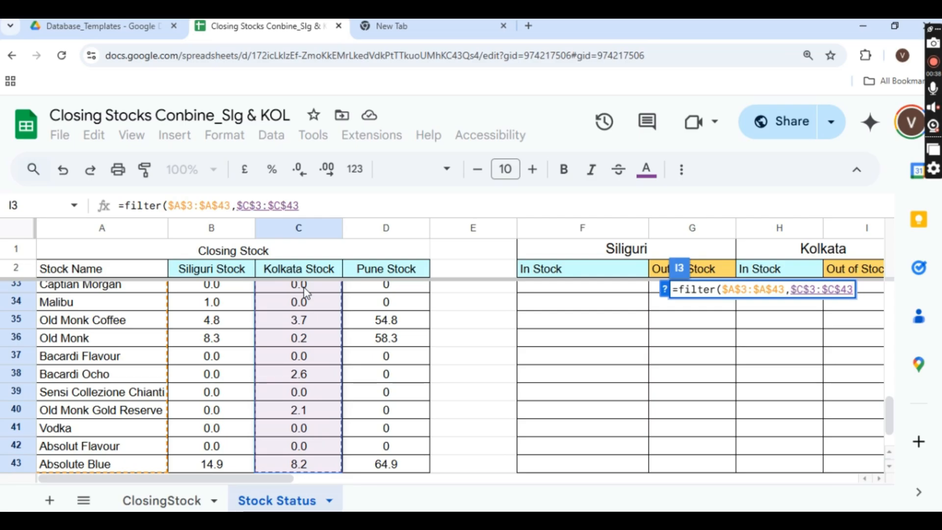
pyautogui.write('<=0')
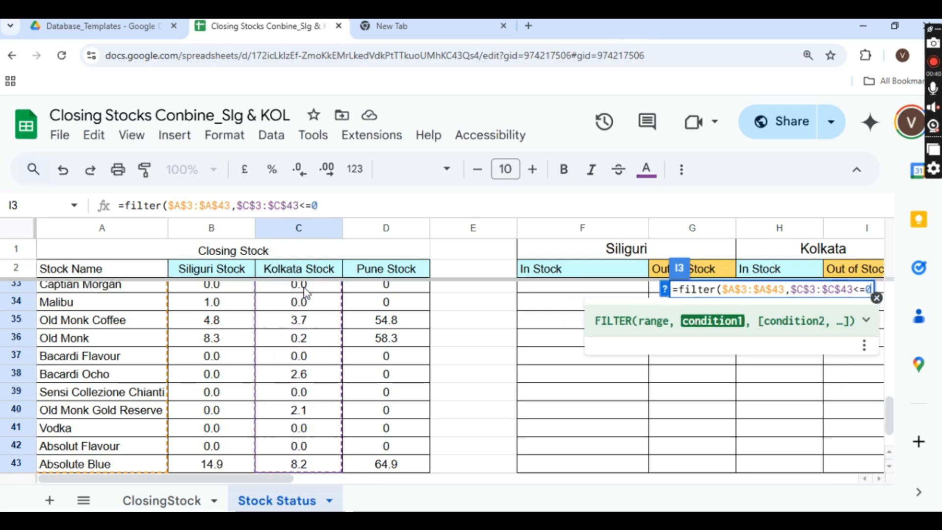
pyautogui.press('Return')
pyautogui.press('Right')
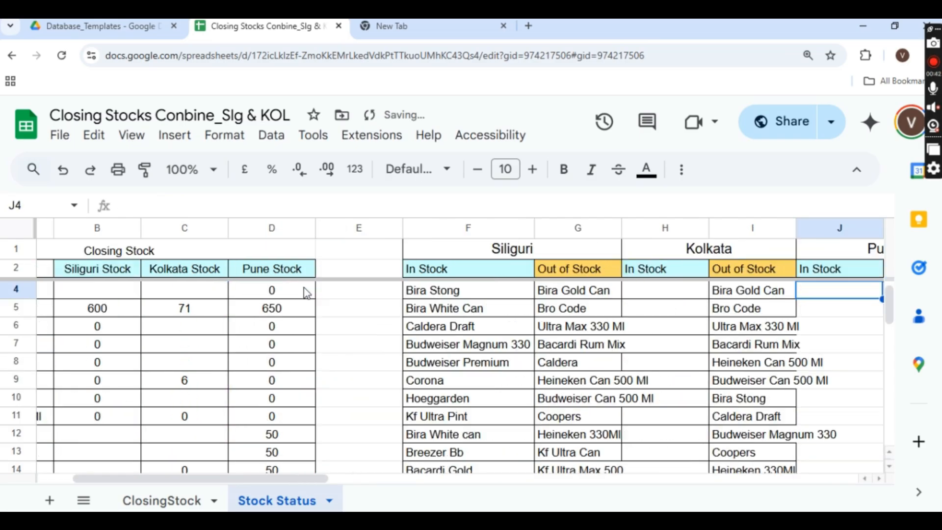
# Compare the Kolkata stock column with the Kolkata Out of Stock list and check the formula in I3.
pyautogui.click(169, 324)
pyautogui.press('Left')
pyautogui.press('Left')
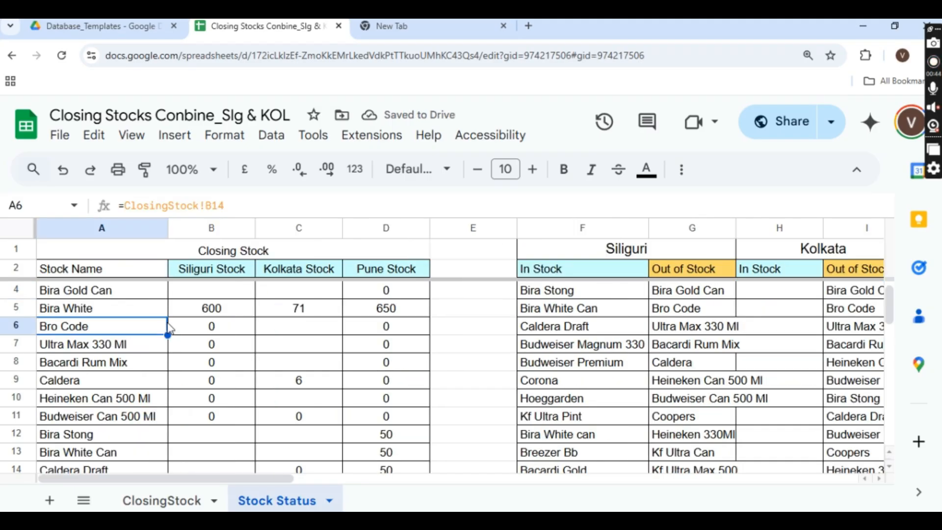
pyautogui.click(261, 294)
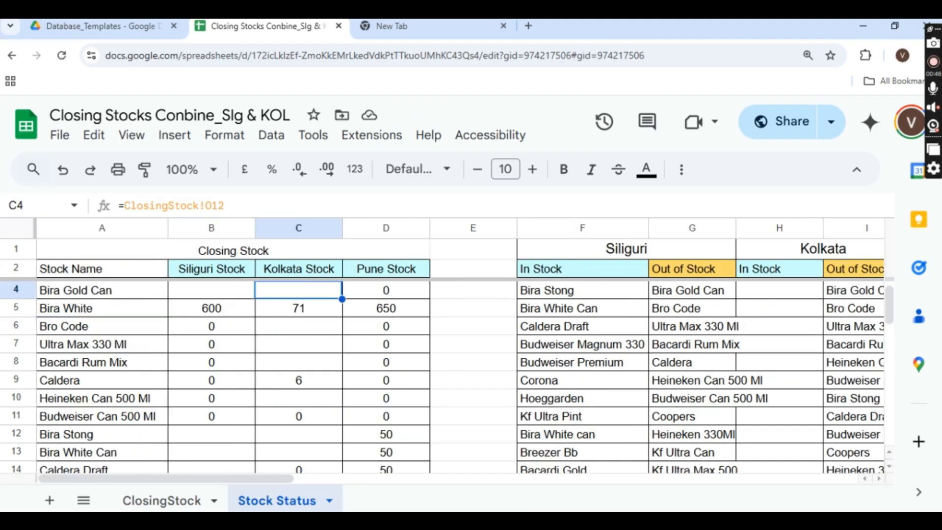
pyautogui.click(849, 297)
pyautogui.press('Right')
pyautogui.click(743, 282)
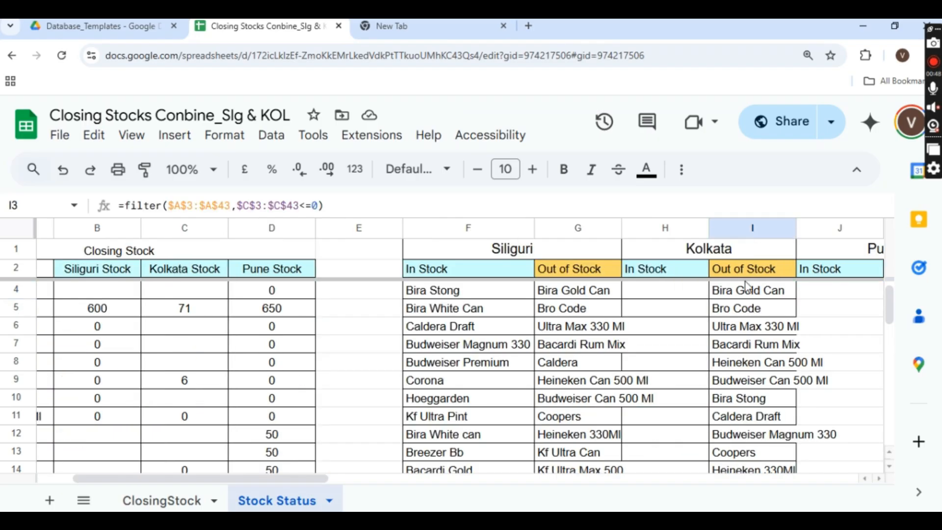
pyautogui.click(734, 293)
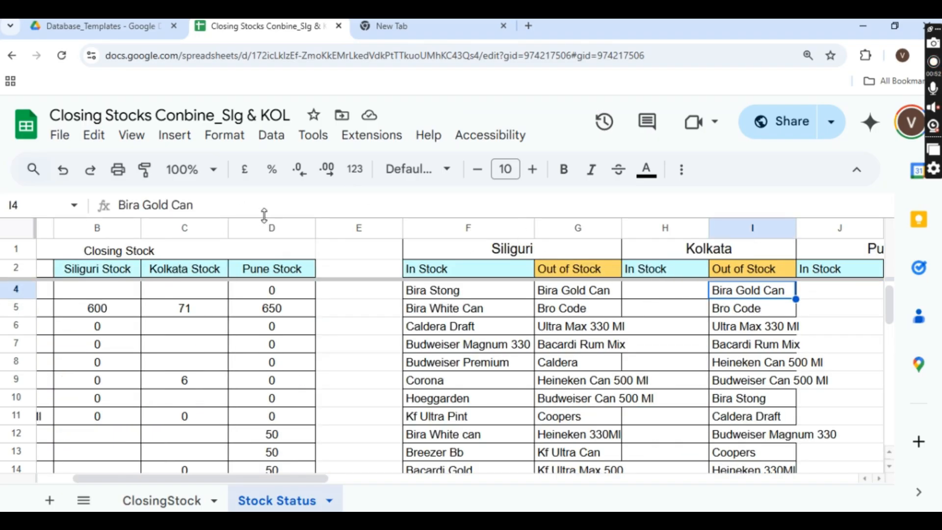
pyautogui.press('Right')
pyautogui.press('Left')
pyautogui.scroll(1, 668, 299)
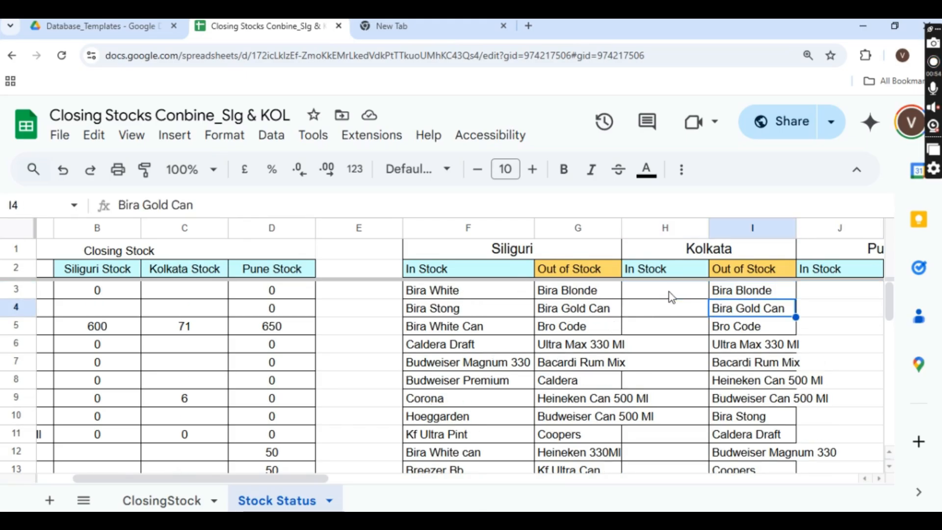
pyautogui.click(756, 298)
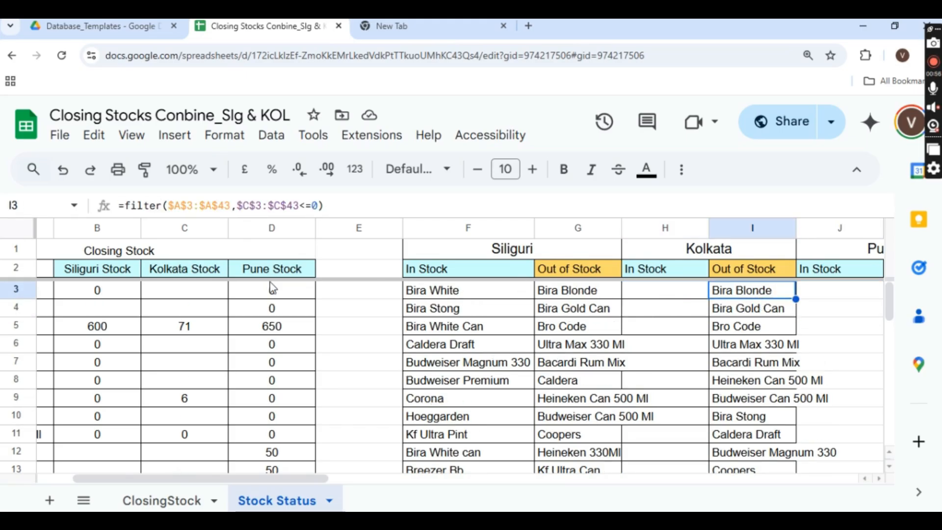
# Test Kolkata's Out of Stock list by entering 60 as Bira Blonde's Kolkata stock in C3, and undo the entry.
pyautogui.keyDown('ctrl'); pyautogui.scroll(-2, 305, 341); pyautogui.keyUp('ctrl')
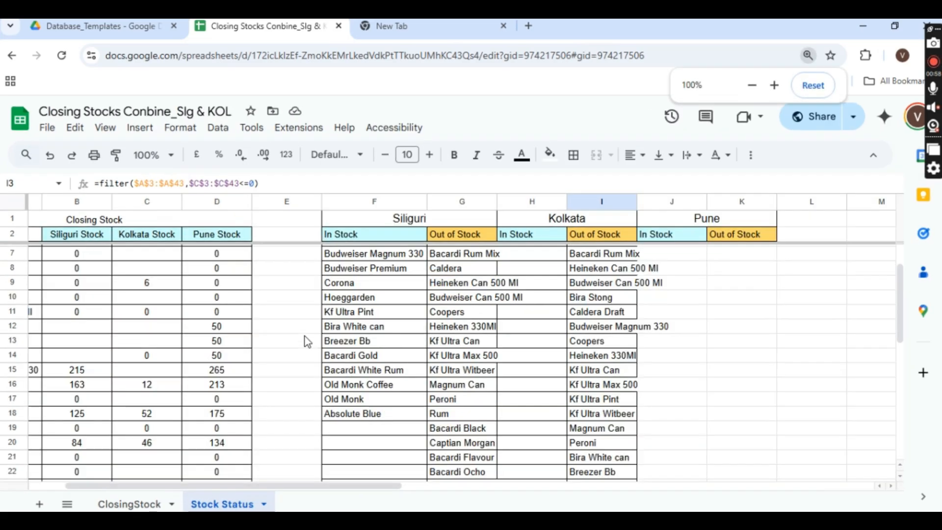
pyautogui.moveTo(395, 486); pyautogui.dragTo(189, 486)
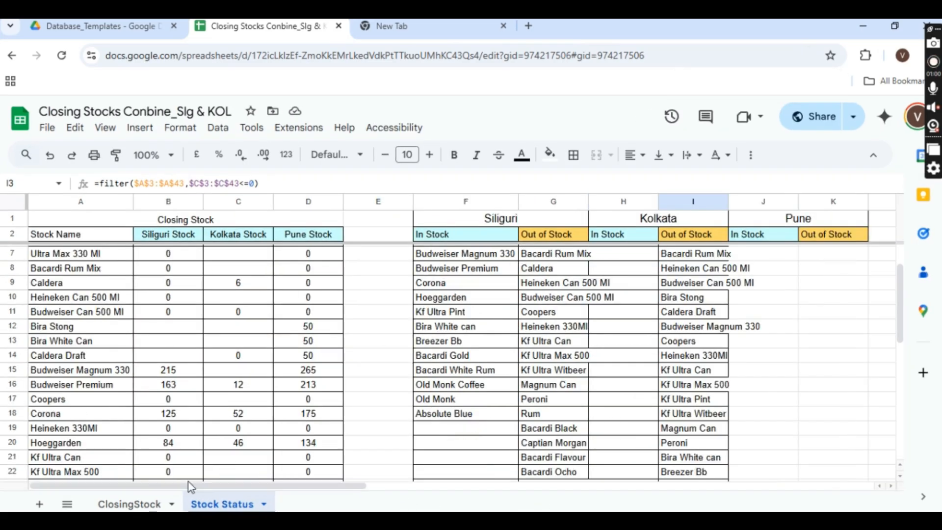
pyautogui.scroll(2, 637, 321)
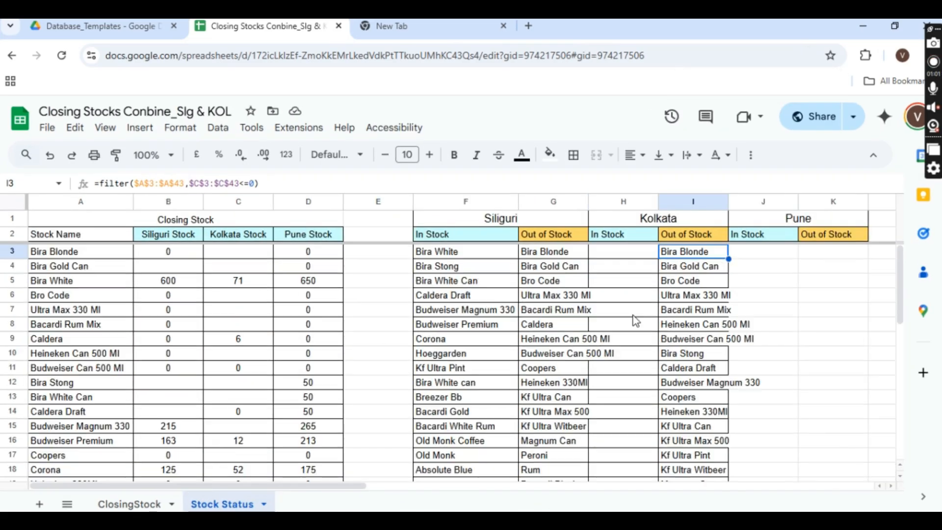
pyautogui.click(68, 256)
pyautogui.click(250, 259)
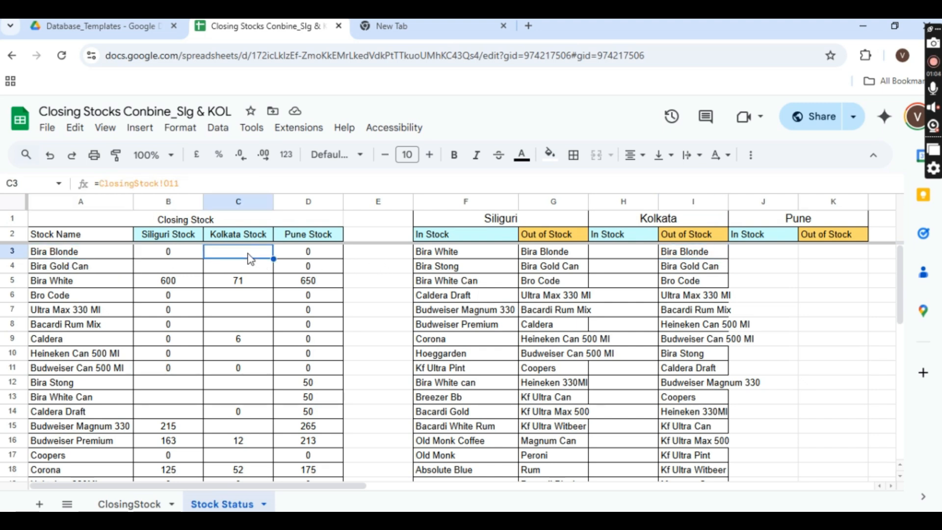
pyautogui.write('60')
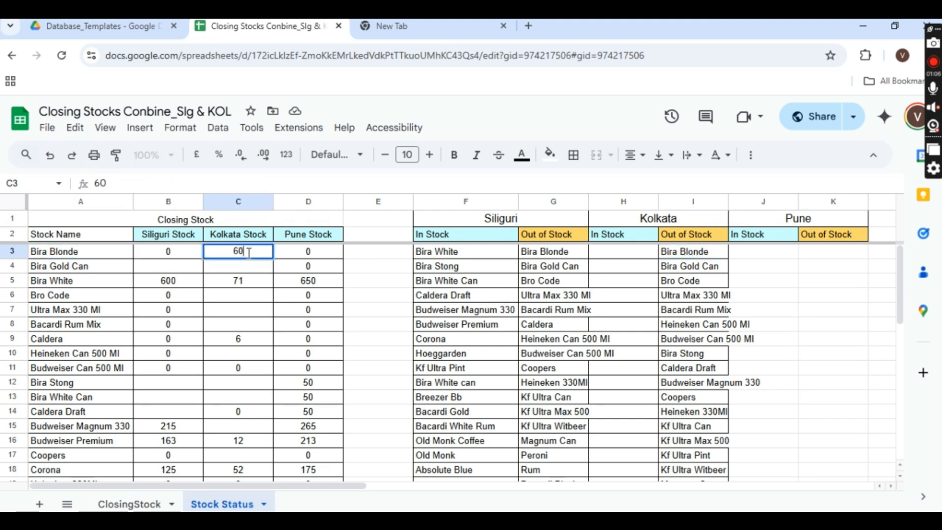
pyautogui.press('Return')
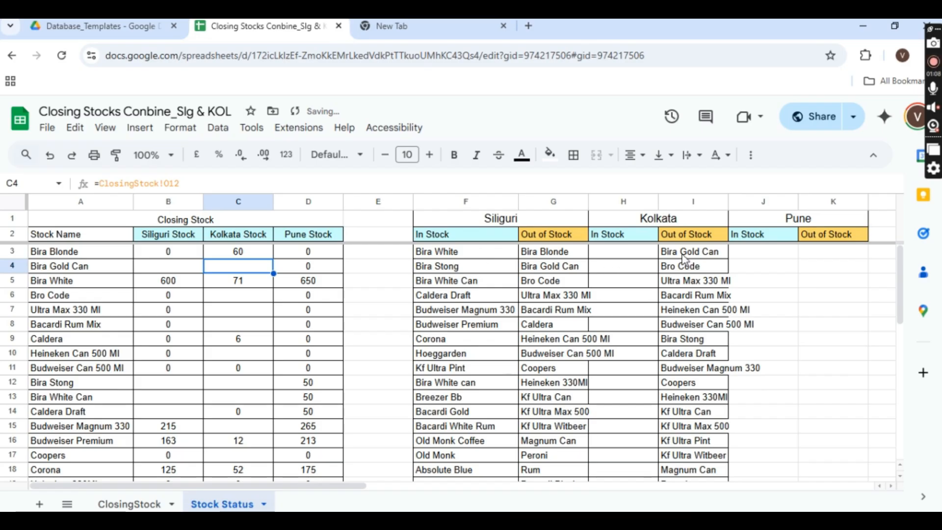
pyautogui.hotkey('ctrl', 'z')
# Copy the I3 FILTER formula into H3 under Kolkata's In Stock with the condition changed to $C$3:$C$43>=0.
pyautogui.click(702, 252)
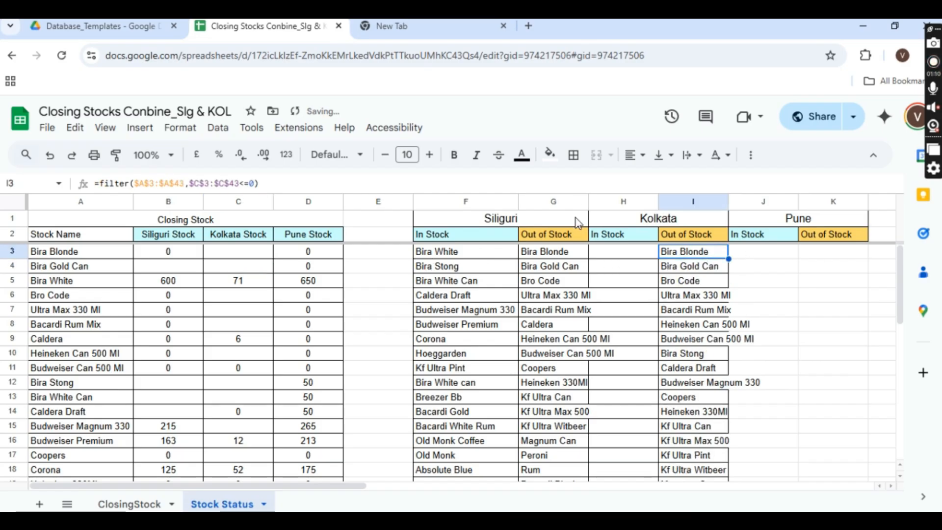
pyautogui.click(275, 183)
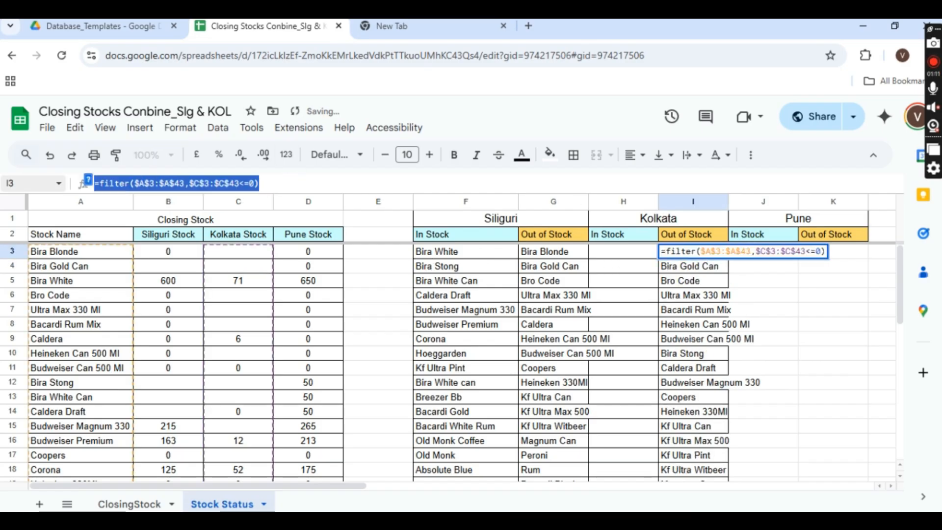
pyautogui.click(603, 251)
pyautogui.click(115, 182)
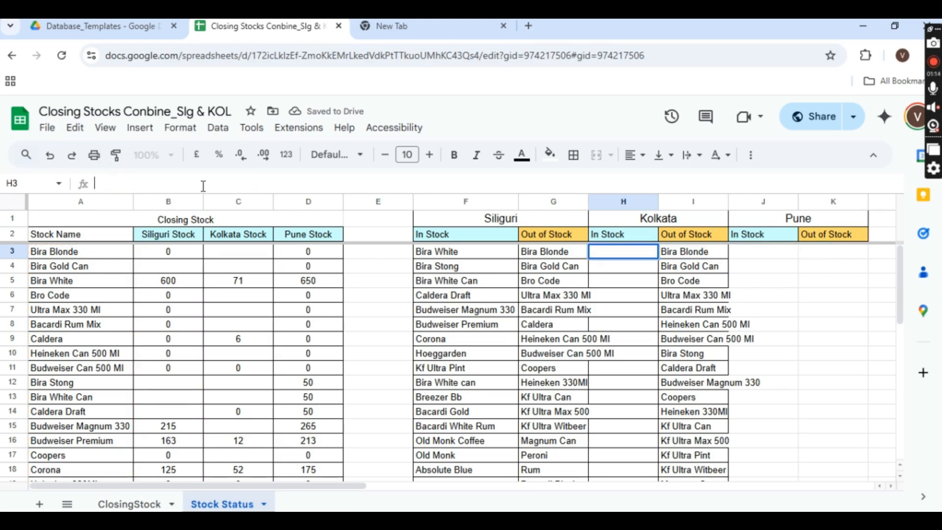
pyautogui.write('=filter($A$3:$A$43,$C$3:$C$43<=0)')
pyautogui.click(246, 184)
pyautogui.press('BackSpace')
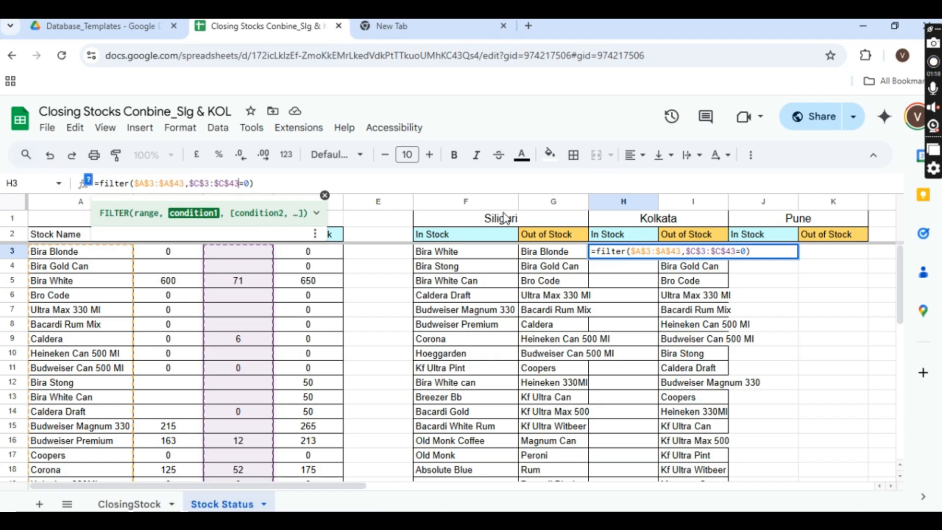
pyautogui.write('>')
pyautogui.press('Return')
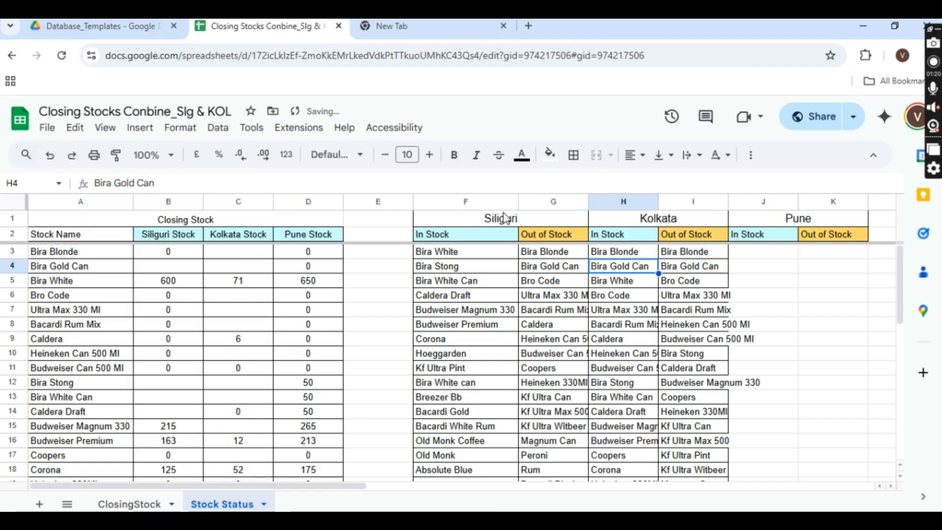
# Try the H3 condition without its greater-than sign, and restore it to $C$3:$C$43>=0.
pyautogui.press('Up')
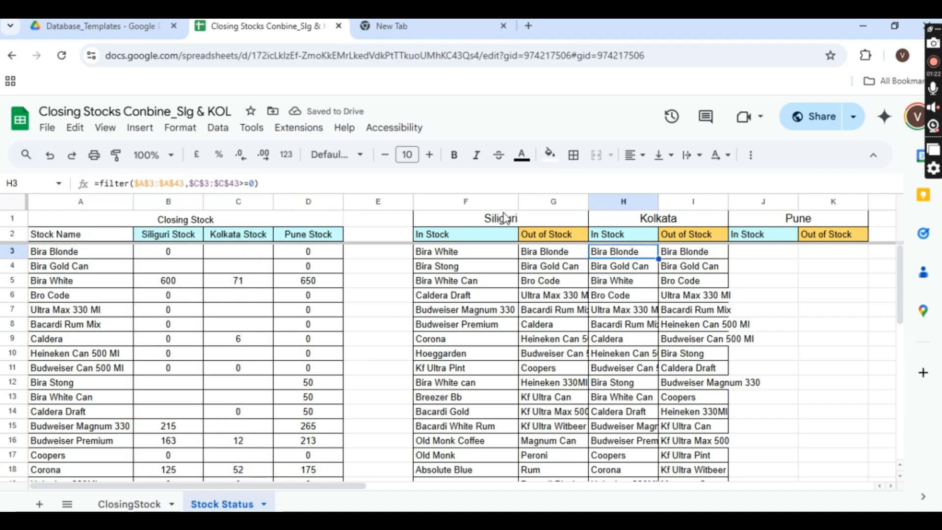
pyautogui.click(247, 183)
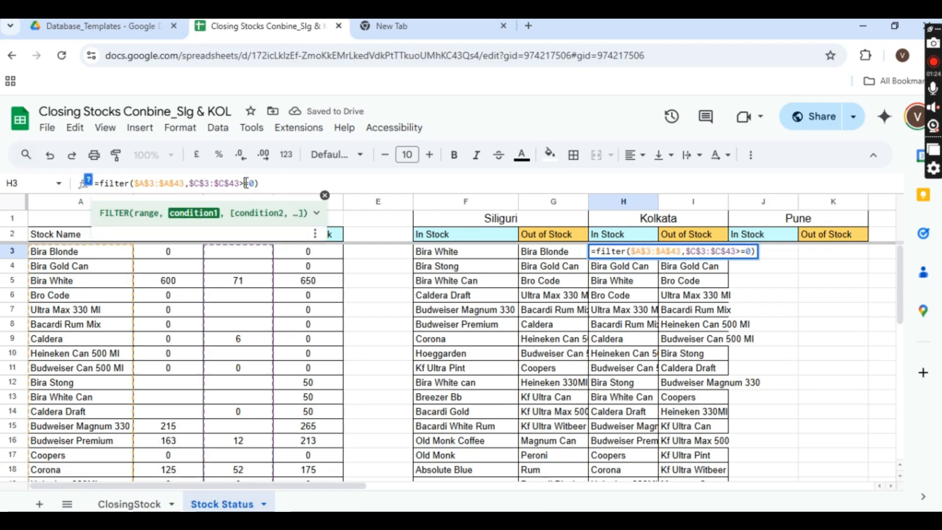
pyautogui.press('BackSpace')
pyautogui.press('Return')
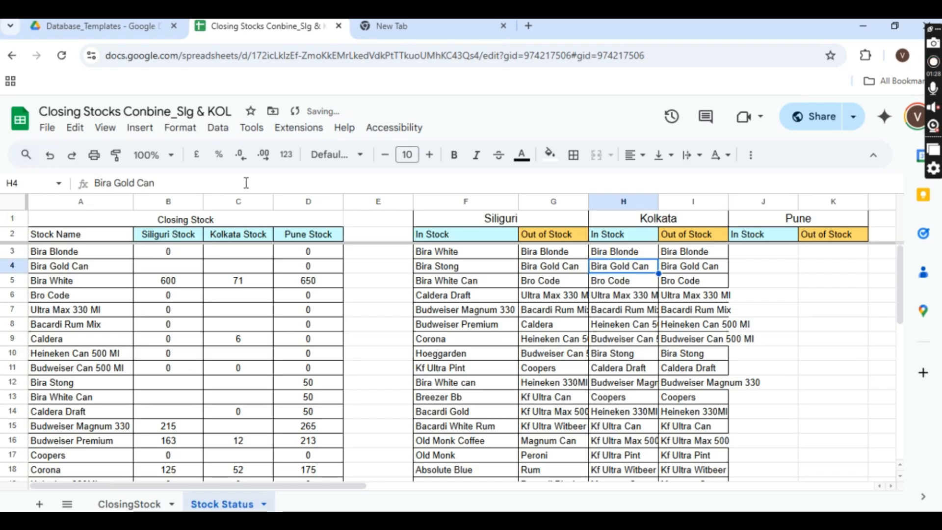
pyautogui.press('Up')
pyautogui.press('Up')
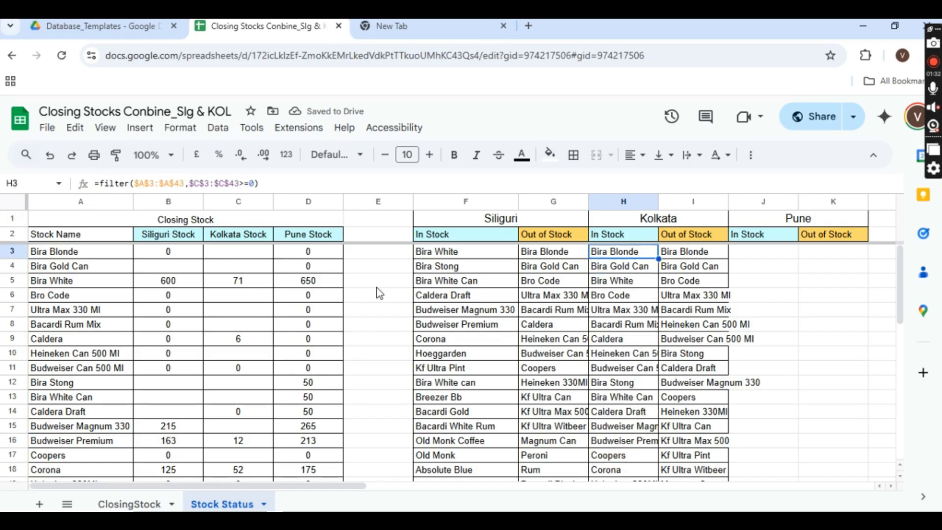
# Set the condition of the H3 formula under Kolkata's In Stock to $C$3:$C$43>=1.
pyautogui.press('Right')
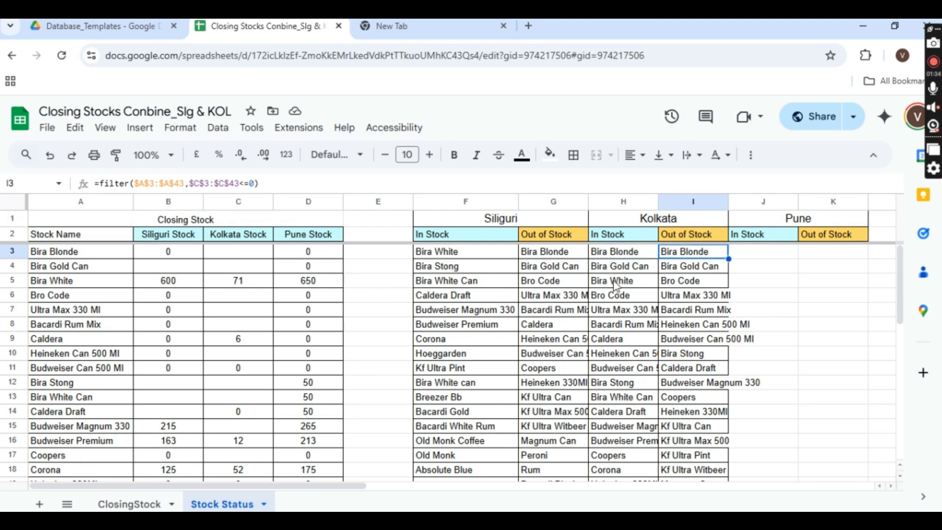
pyautogui.click(624, 256)
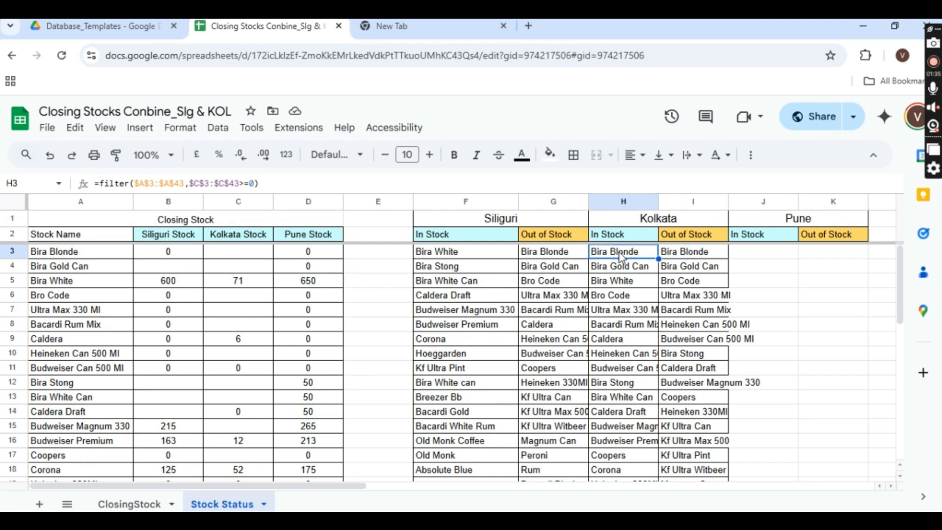
pyautogui.click(250, 183)
pyautogui.write('1')
pyautogui.press('Return')
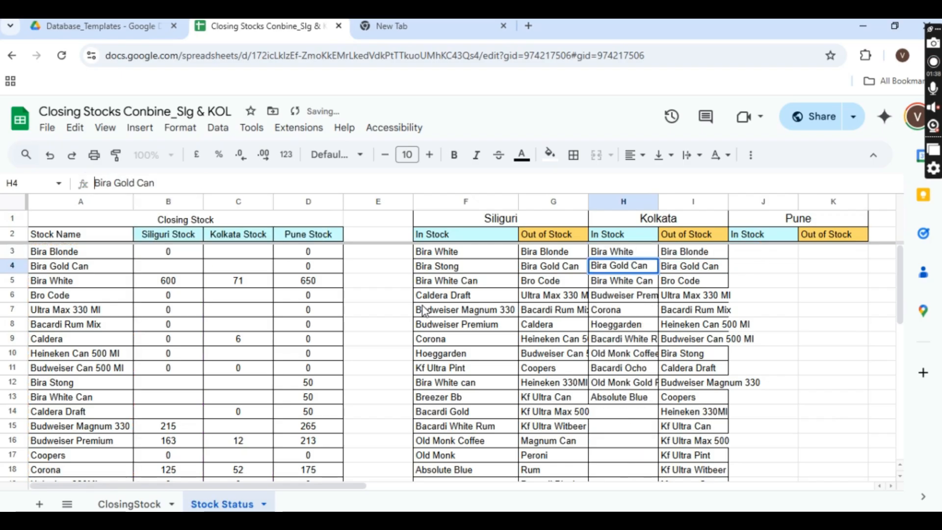
# Set the condition of the I3 formula under Kolkata's Out of Stock to $C$3:$C$43<=1.
pyautogui.press('Right')
pyautogui.press('Up')
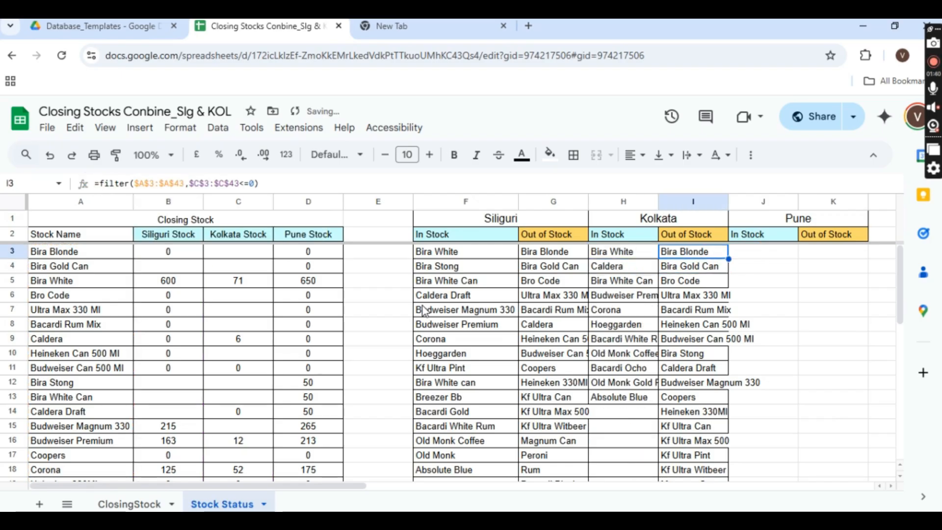
pyautogui.doubleClick(252, 183)
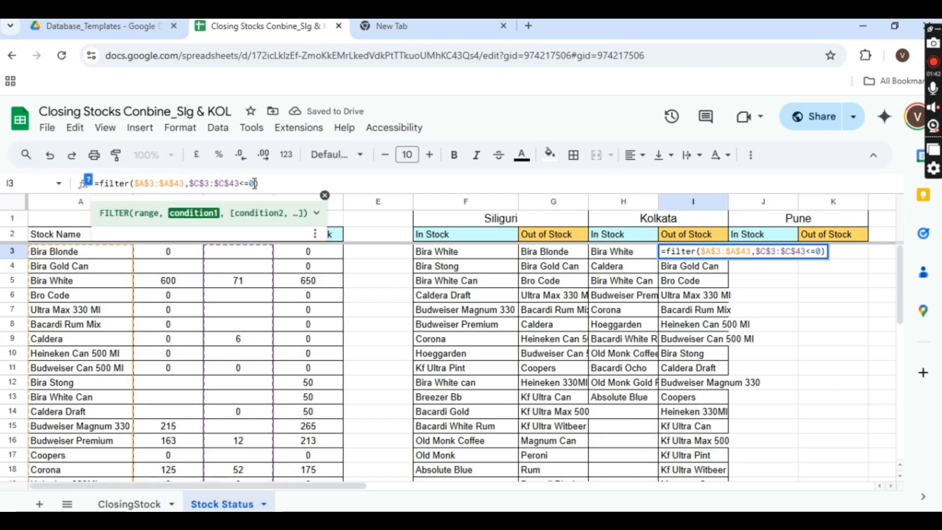
pyautogui.press('Return')
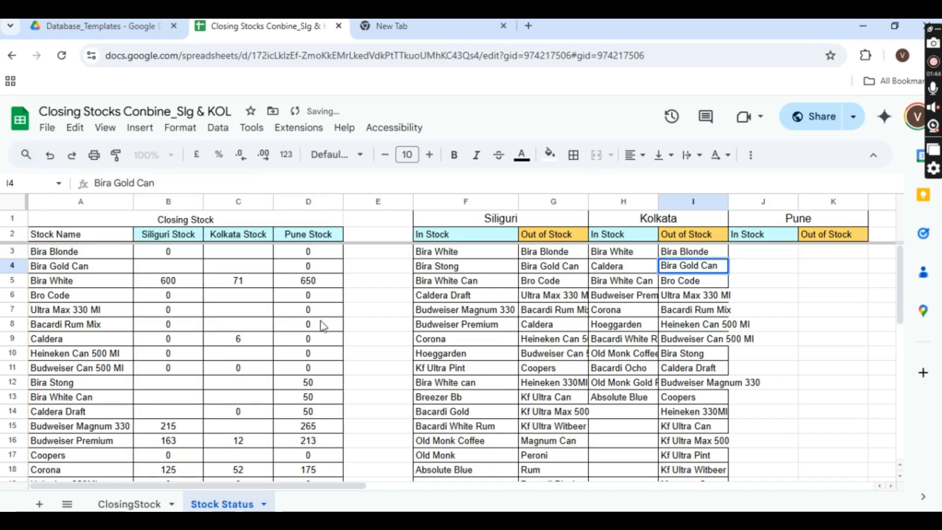
# Check Siliguri's F3 formula and edit the comparison value in the G3 Out of Stock condition on $B$3:$B$43.
pyautogui.doubleClick(466, 255)
pyautogui.click(251, 183)
pyautogui.doubleClick(540, 251)
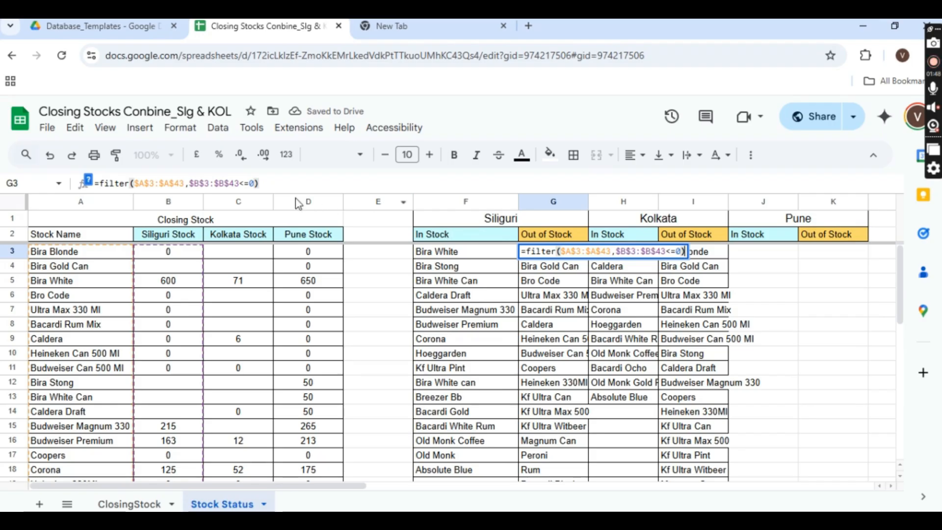
pyautogui.click(252, 185)
pyautogui.press('Return')
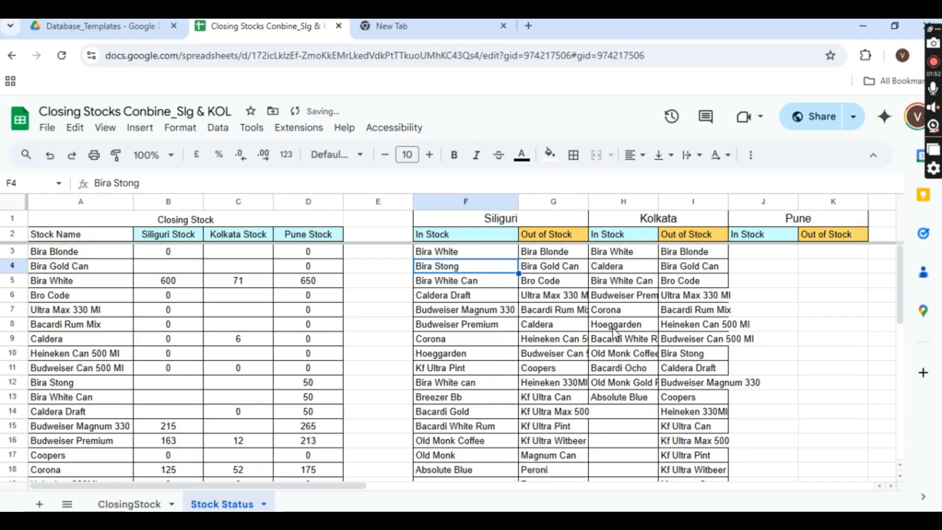
# Change the H3 condition under Kolkata's In Stock to $C$3:$C$43<=1 and clear the stray text in H4 that blocks the list.
pyautogui.click(616, 296)
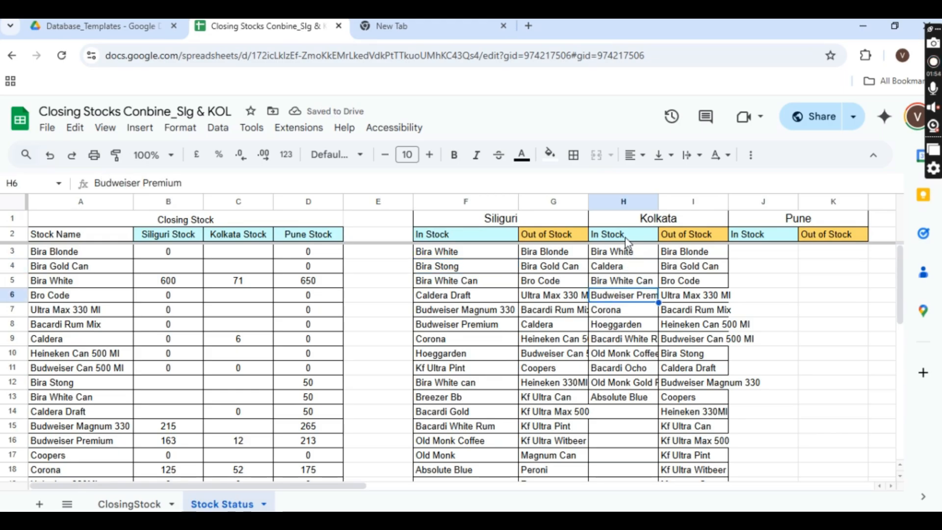
pyautogui.click(623, 255)
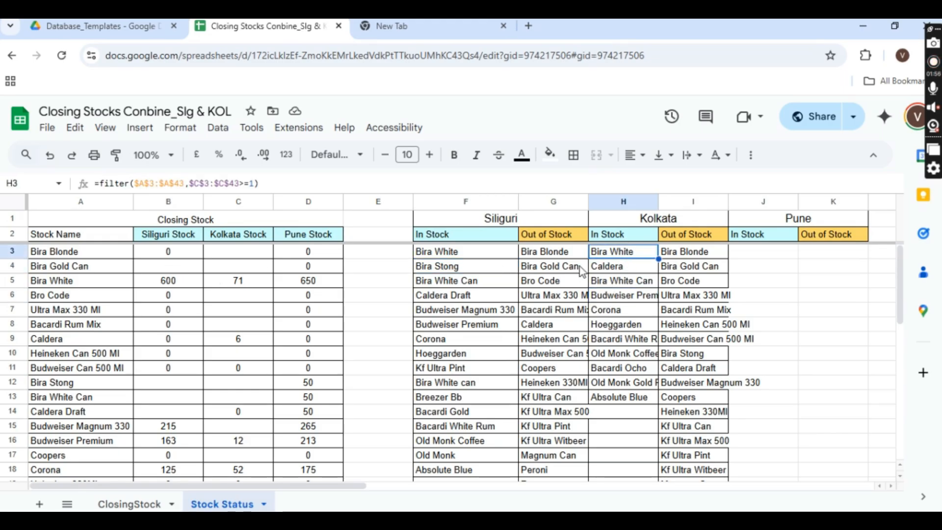
pyautogui.click(247, 185)
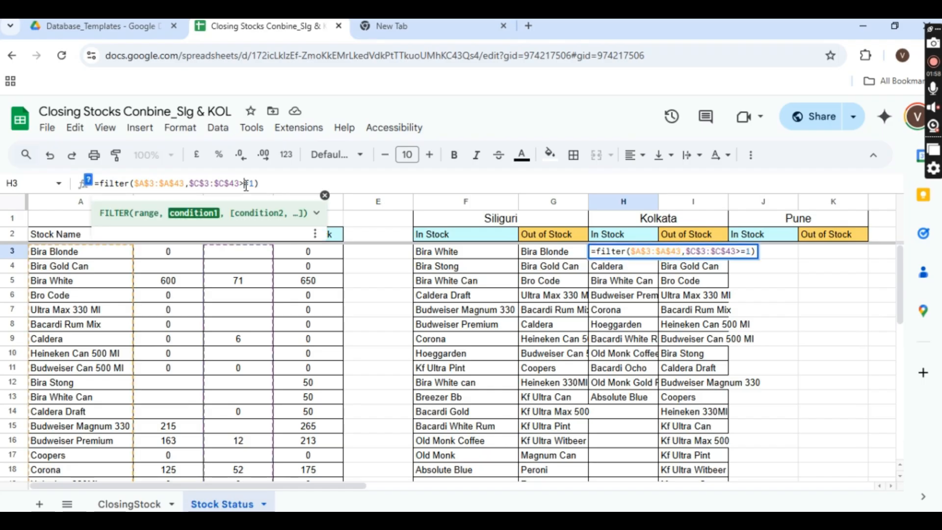
pyautogui.press('BackSpace')
pyautogui.write('<')
pyautogui.press('Return')
pyautogui.press('Right')
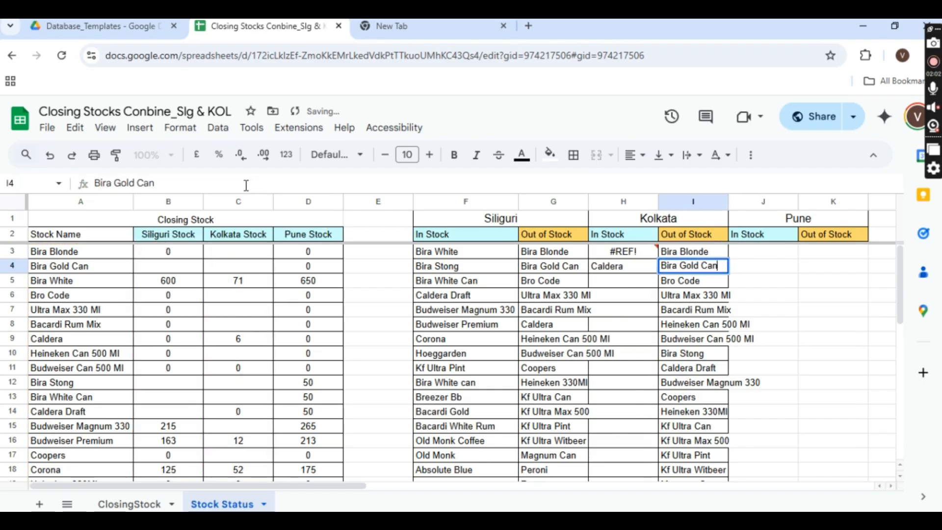
pyautogui.press('Left')
pyautogui.press('Delete')
# Change the condition of the I3 formula under Kolkata's Out of Stock to $C$3:$C$43>=1.
pyautogui.press('Up')
pyautogui.press('Right')
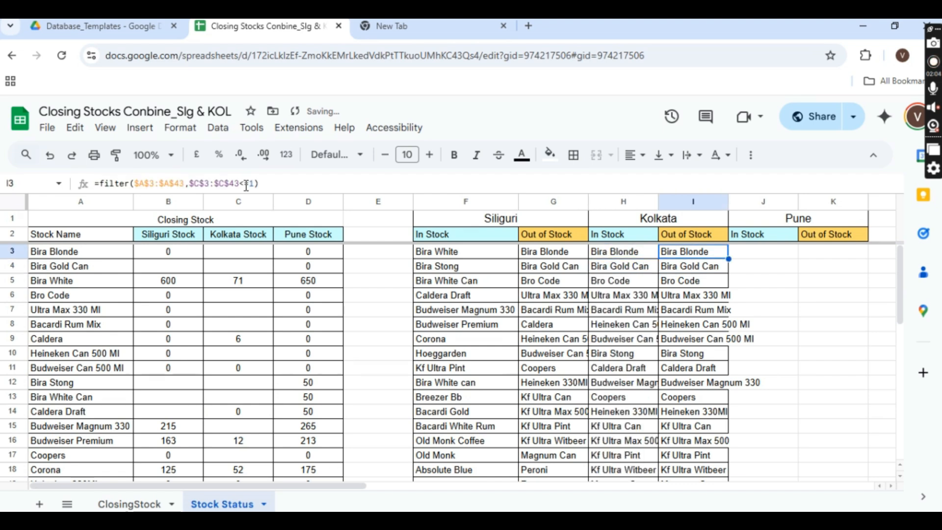
pyautogui.click(246, 184)
pyautogui.press('BackSpace')
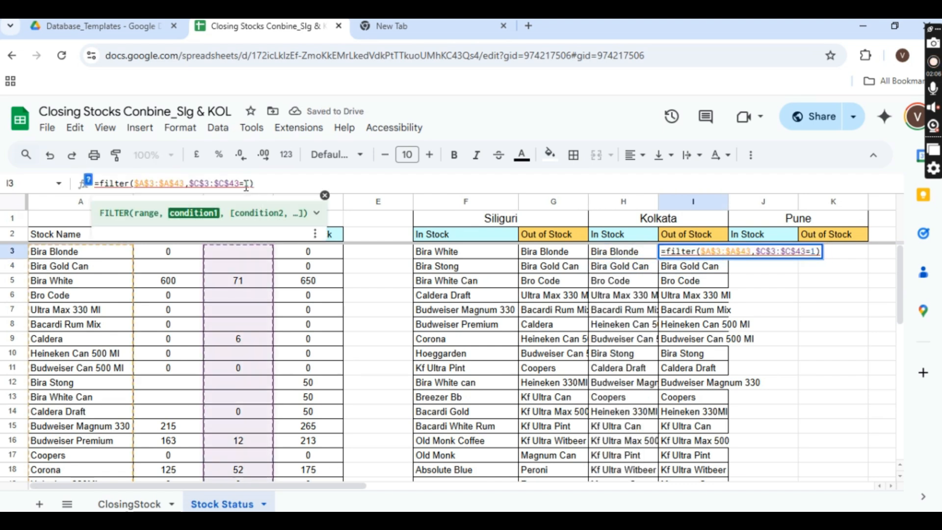
pyautogui.write('>')
pyautogui.press('Return')
pyautogui.press('Left')
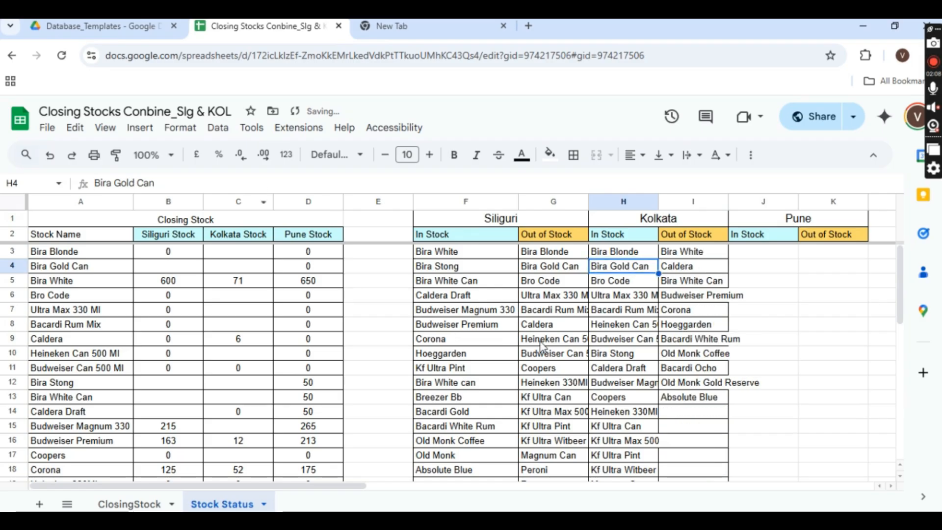
# Widen column H to fit the stock names listed under Kolkata's In Stock.
pyautogui.click(792, 219)
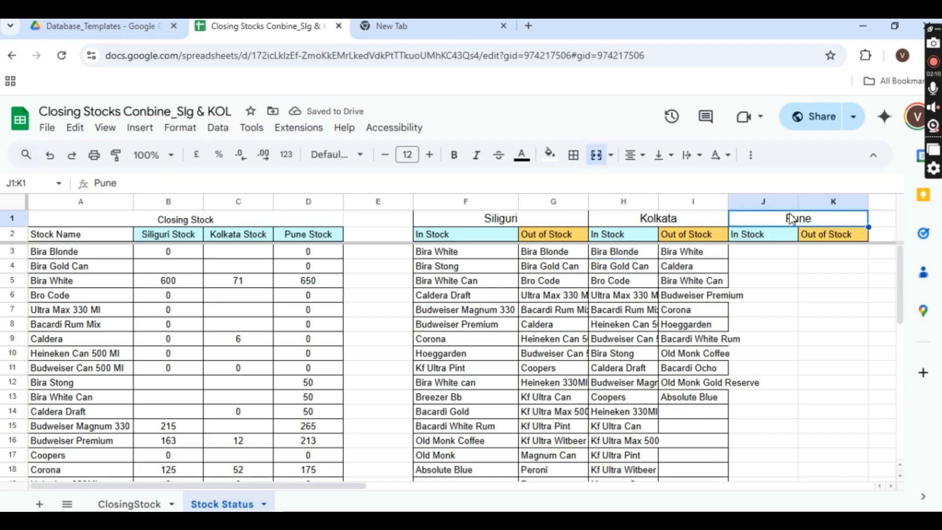
pyautogui.click(746, 255)
pyautogui.doubleClick(659, 199)
pyautogui.click(711, 295)
pyautogui.click(805, 249)
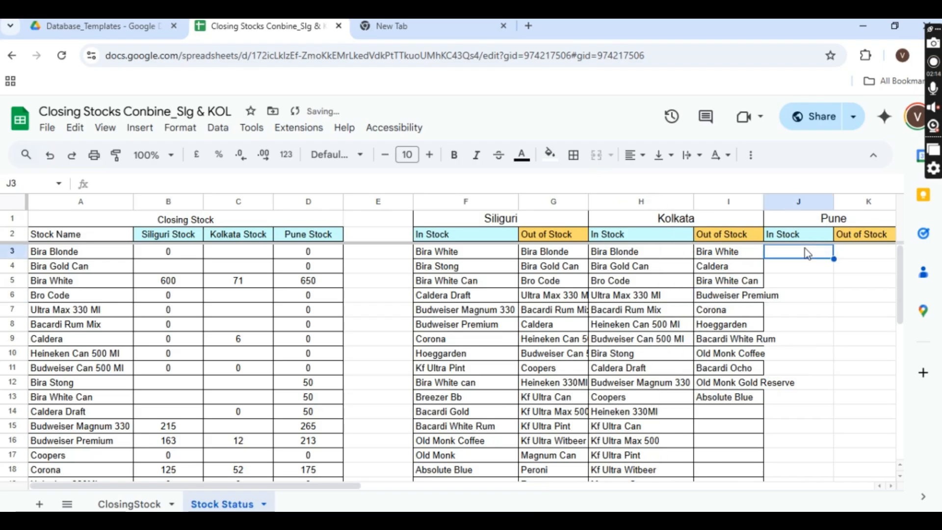
# Start a FILTER formula in J3 under Pune's In Stock with the stock names $A$3:$A$43 as its range.
pyautogui.click(739, 256)
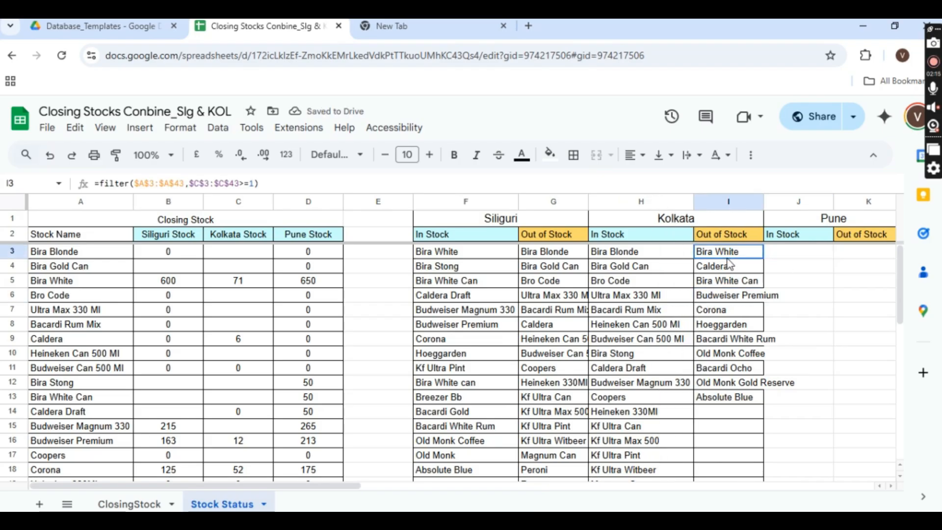
pyautogui.click(804, 252)
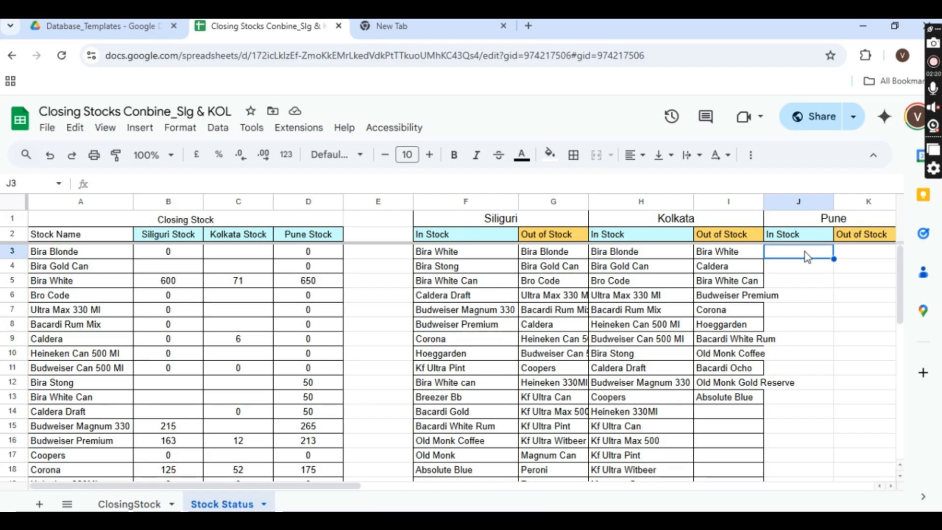
pyautogui.press('Left')
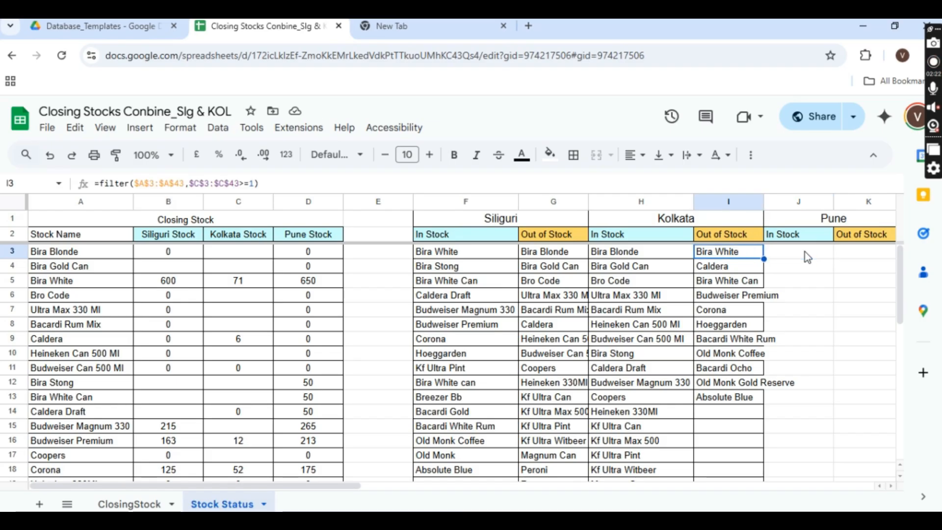
pyautogui.press('Right')
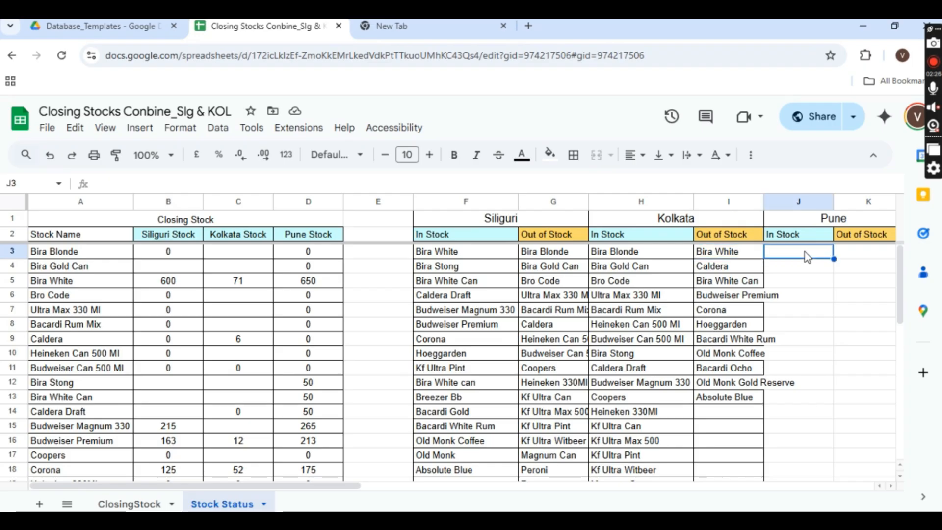
pyautogui.write('=fil')
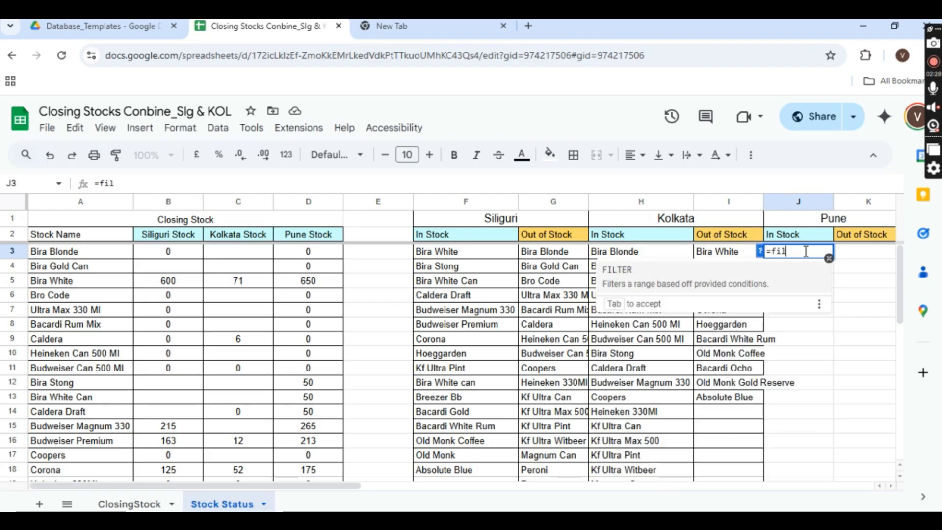
pyautogui.write('ter(')
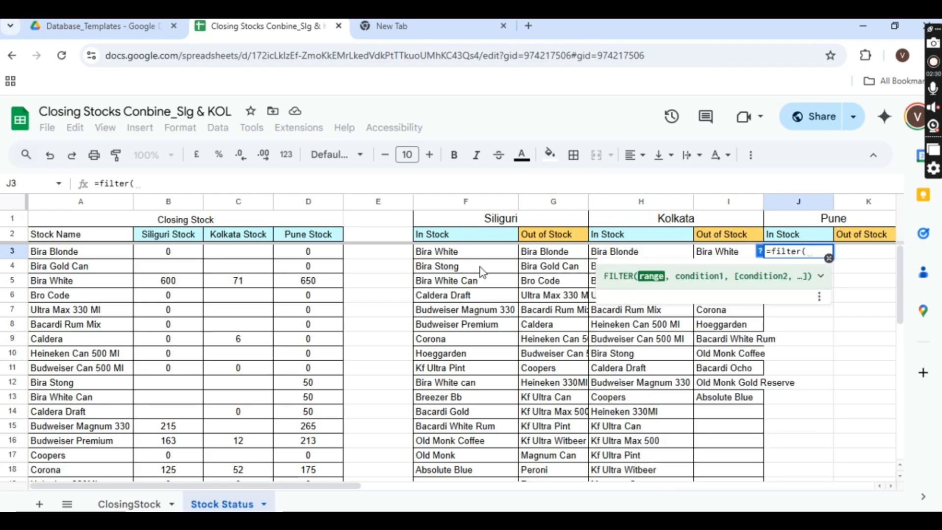
pyautogui.click(81, 256)
pyautogui.hotkey('ctrl', 'shift', 'Down')
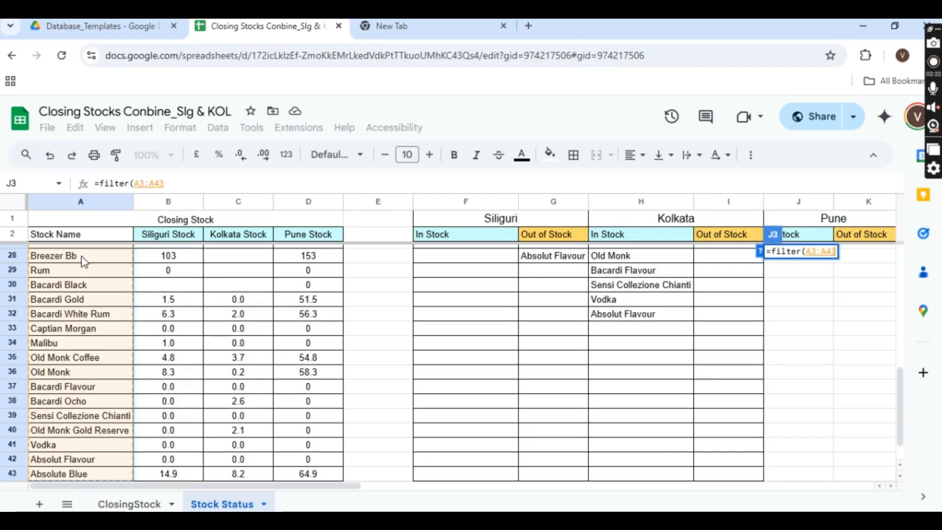
pyautogui.press('F4')
pyautogui.write(',')
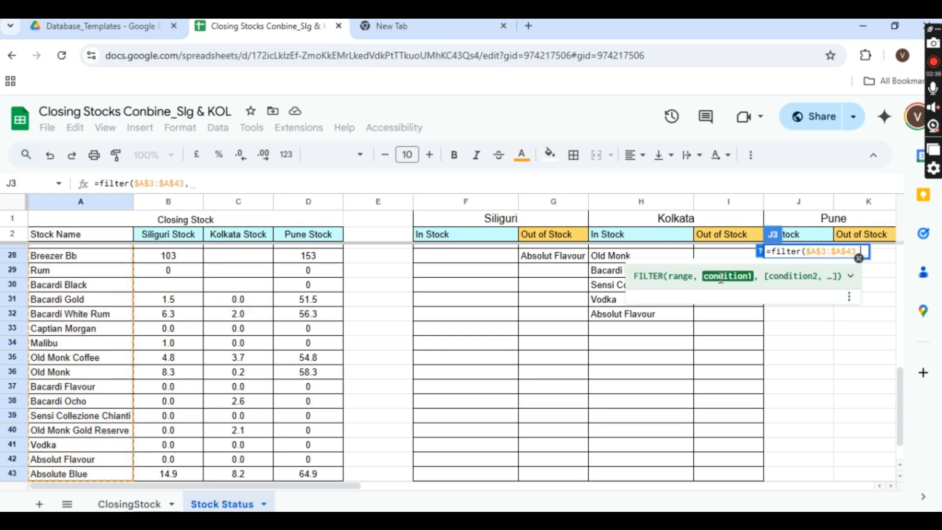
# Complete the J3 formula with the Pune Stock condition $D$3:$D$43<=1.
pyautogui.scroll(8, 432, 279)
pyautogui.click(319, 252)
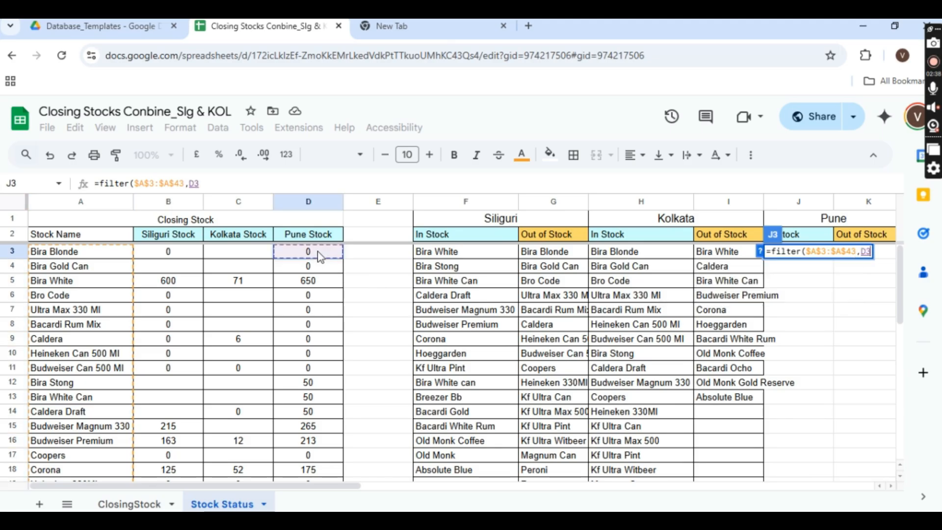
pyautogui.hotkey('ctrl', 'shift', 'Down')
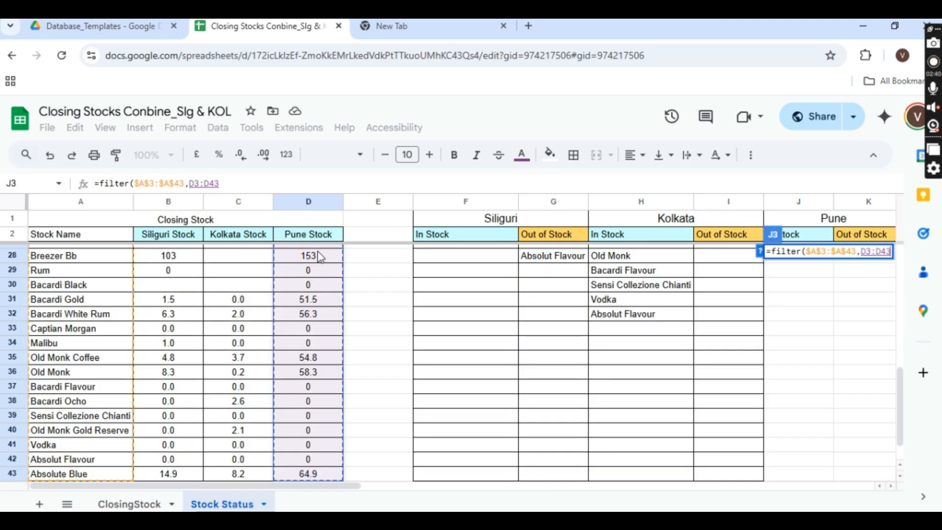
pyautogui.press('F4')
pyautogui.write('>')
pyautogui.write('=')
pyautogui.press('BackSpace')
pyautogui.press('BackSpace')
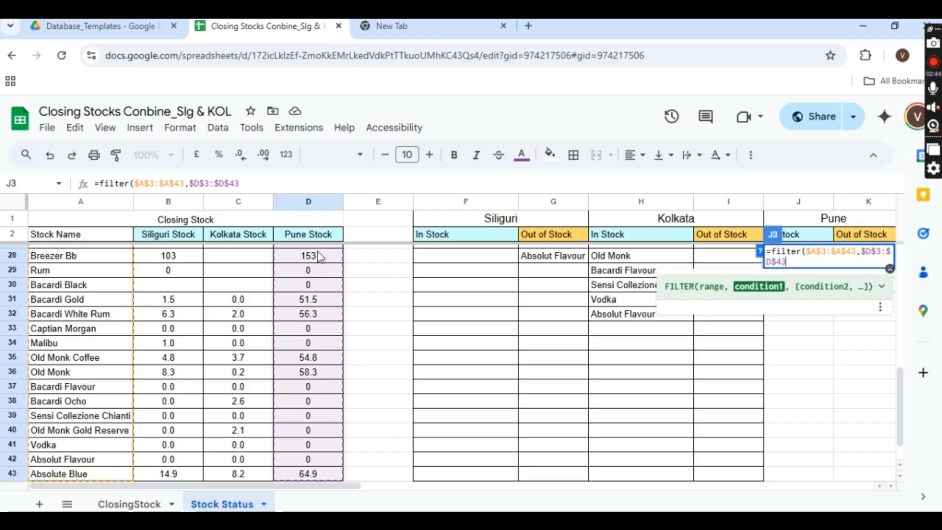
pyautogui.write('>=1')
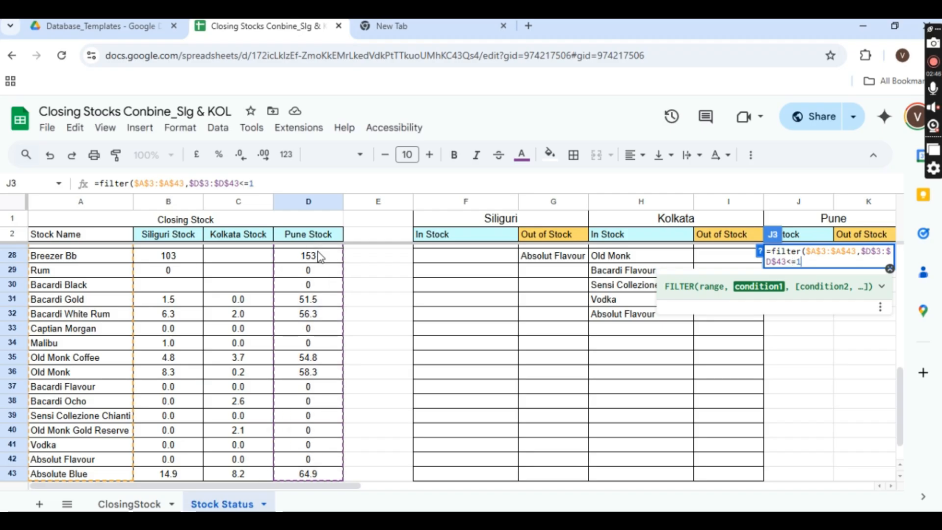
pyautogui.press('Return')
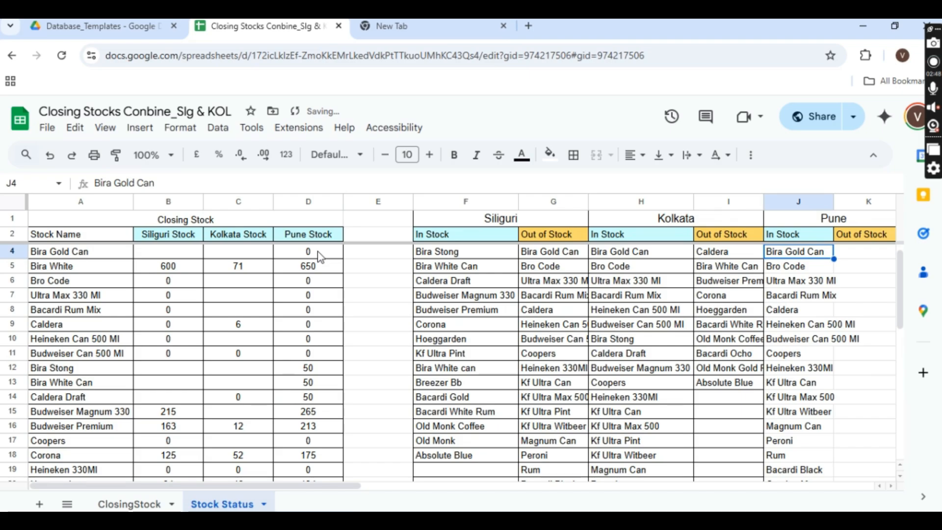
# Change the condition of the J3 formula under Pune's In Stock to $D$3:$D$43>=1.
pyautogui.scroll(1, 320, 255)
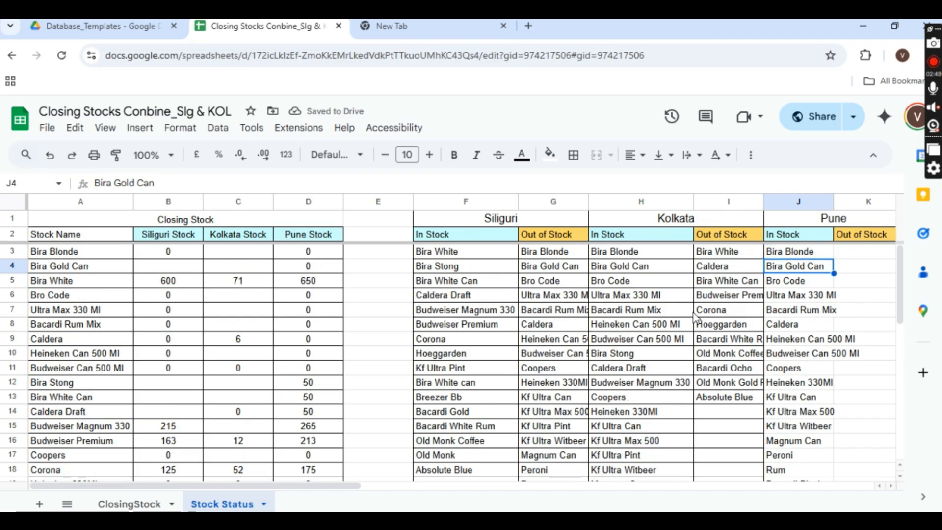
pyautogui.click(815, 255)
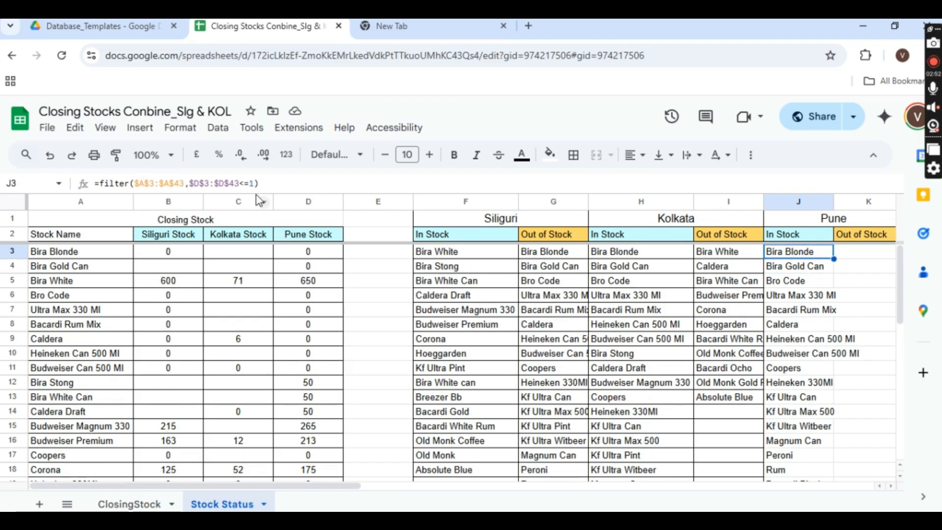
pyautogui.click(246, 183)
pyautogui.press('BackSpace')
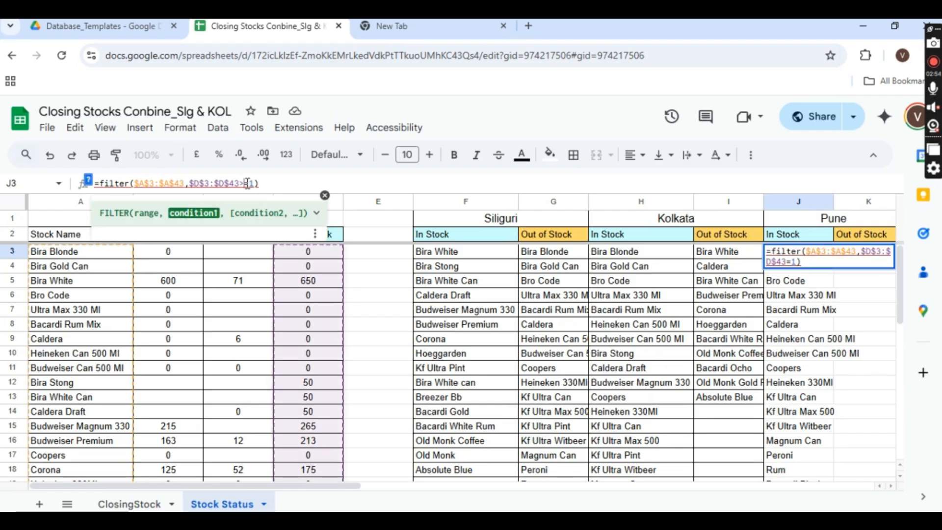
pyautogui.press('Return')
pyautogui.press('Up')
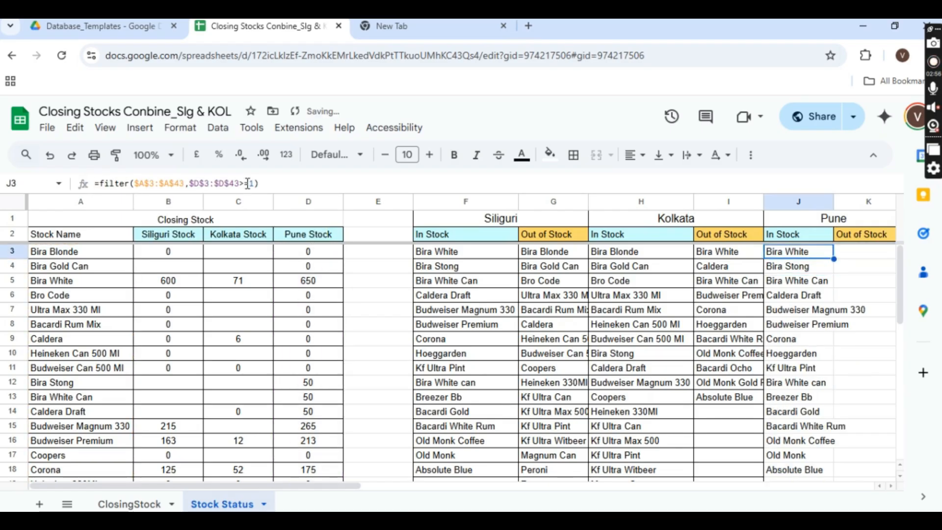
pyautogui.press('Down')
pyautogui.press('Up')
# Copy the J3 formula text into K3 under Pune's Out of Stock and change its condition to $D$3:$D$43<=1.
pyautogui.moveTo(272, 186); pyautogui.dragTo(57, 188)
pyautogui.hotkey('ctrl', 'c')
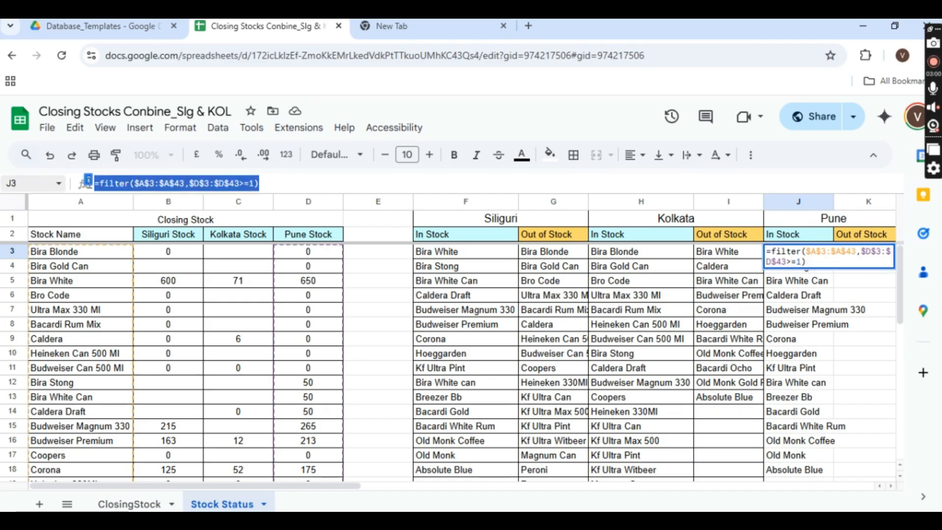
pyautogui.press('Tab')
pyautogui.press('Return')
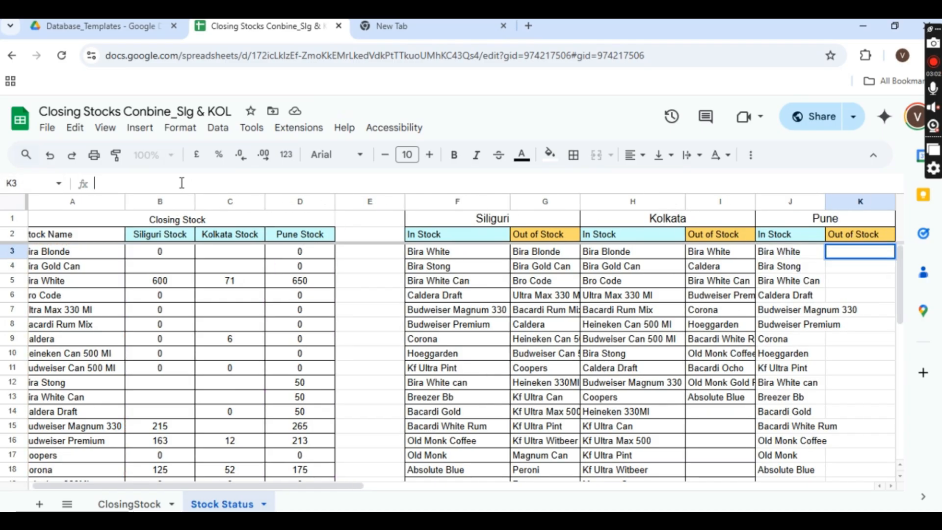
pyautogui.hotkey('ctrl', 'v')
pyautogui.click(241, 183)
pyautogui.press('BackSpace')
pyautogui.write('<')
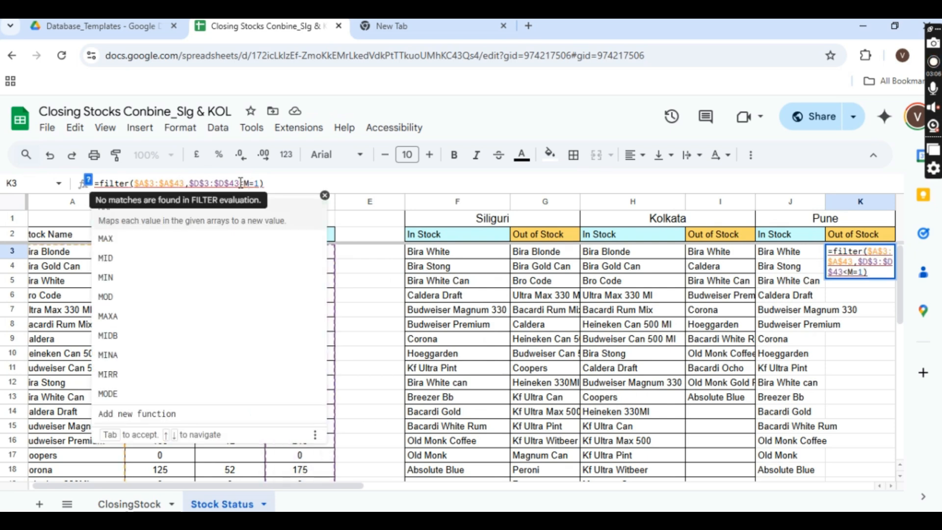
pyautogui.press('Return')
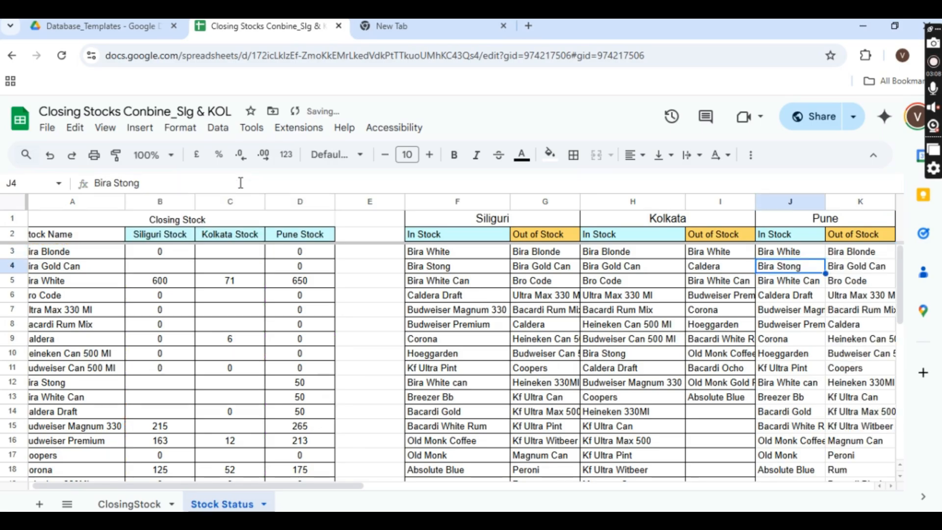
# Review the filtered lists for all three cities and examine the range and condition of Siliguri's In Stock formula in F3.
pyautogui.scroll(-2, 540, 308)
pyautogui.hotkey('ctrl', '-')
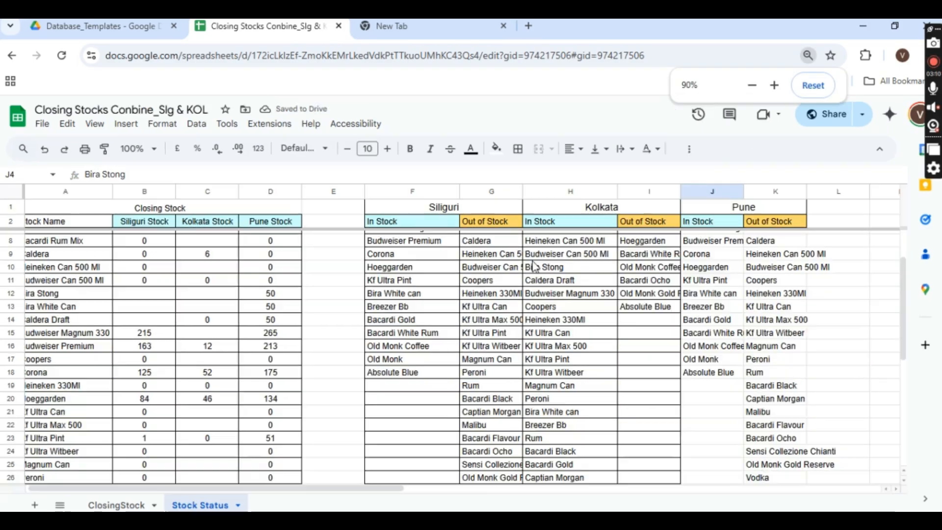
pyautogui.scroll(2, 539, 308)
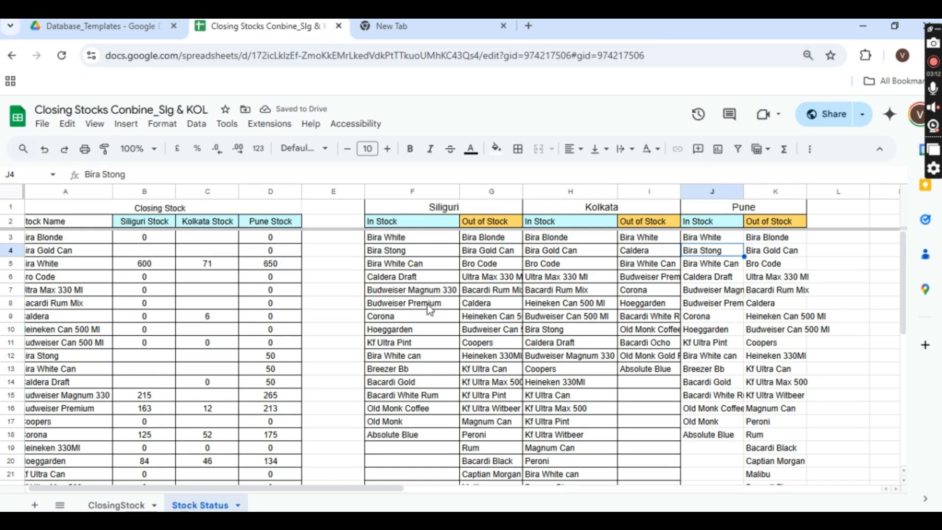
pyautogui.click(157, 253)
pyautogui.press('Left')
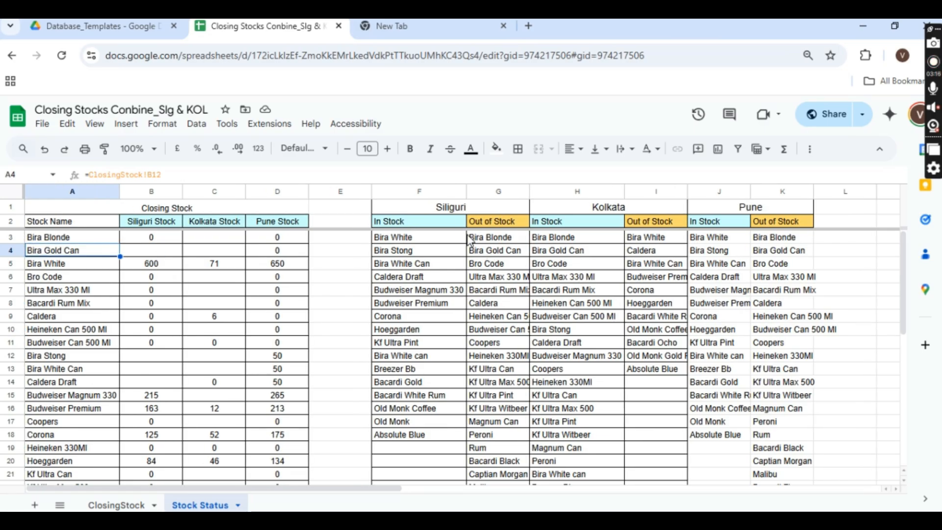
pyautogui.click(427, 239)
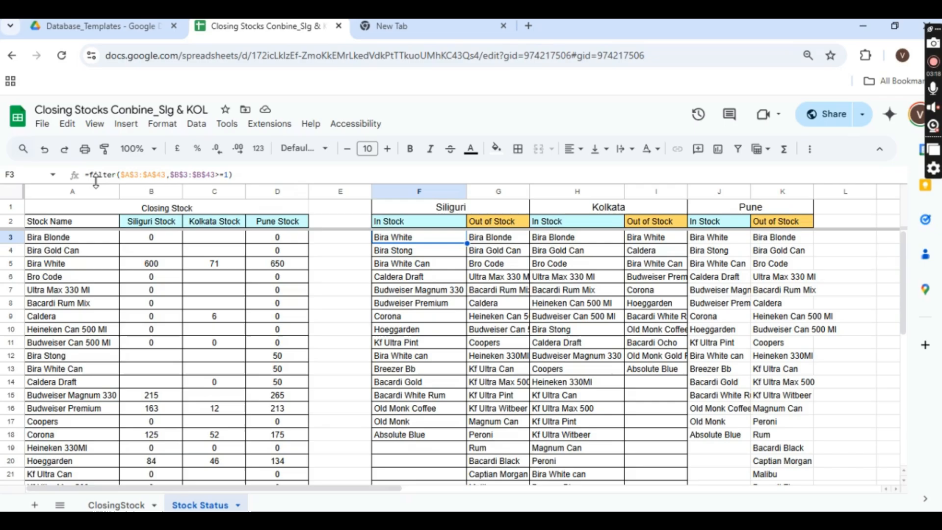
pyautogui.click(123, 176)
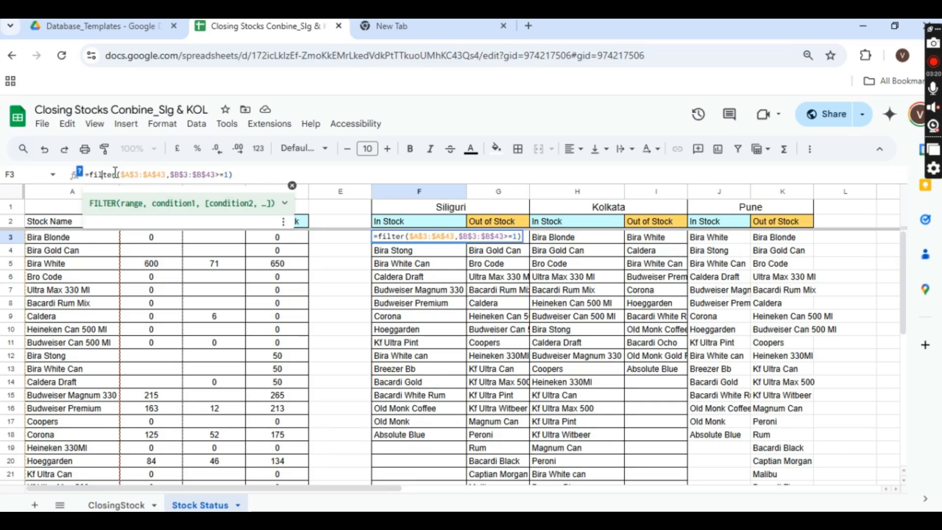
pyautogui.click(144, 177)
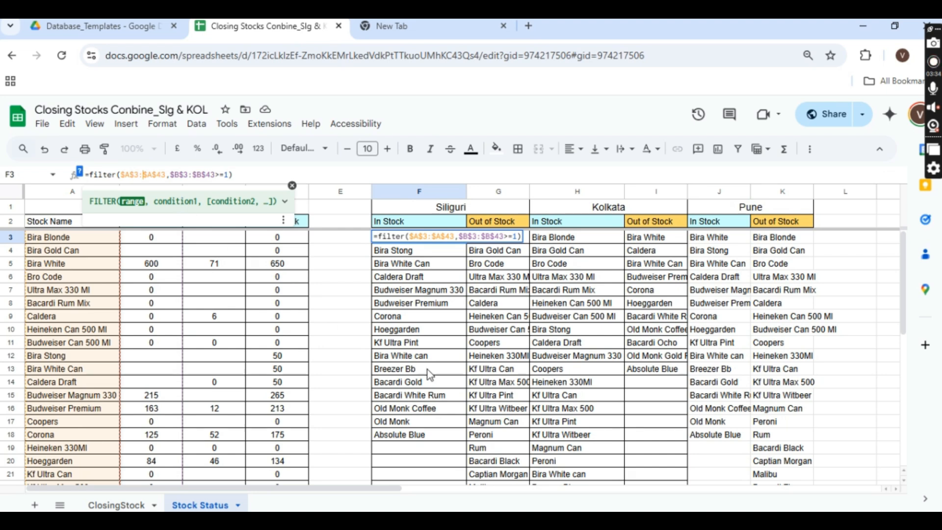
pyautogui.doubleClick(406, 367)
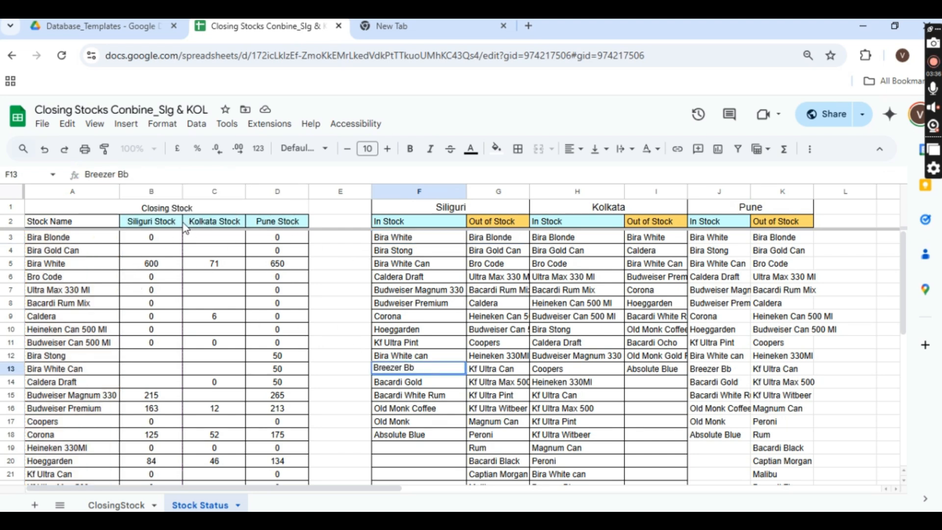
pyautogui.click(169, 225)
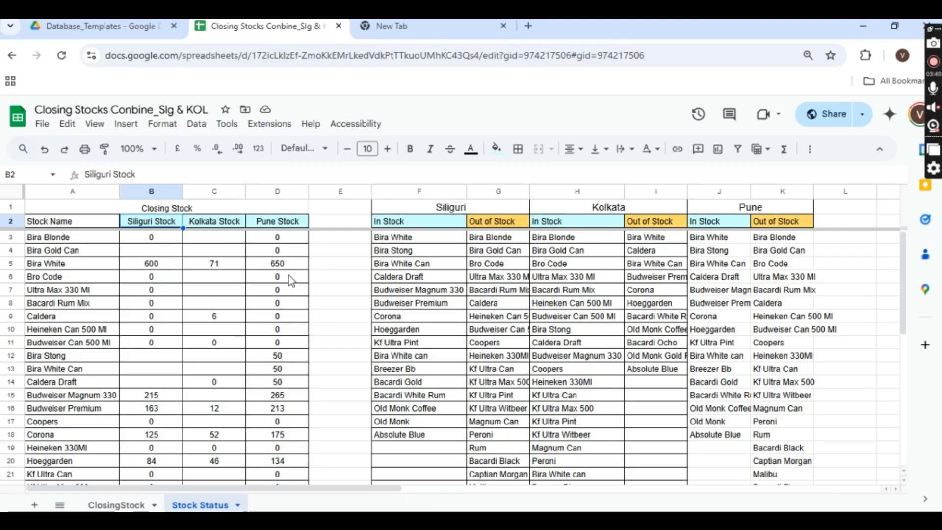
pyautogui.click(437, 241)
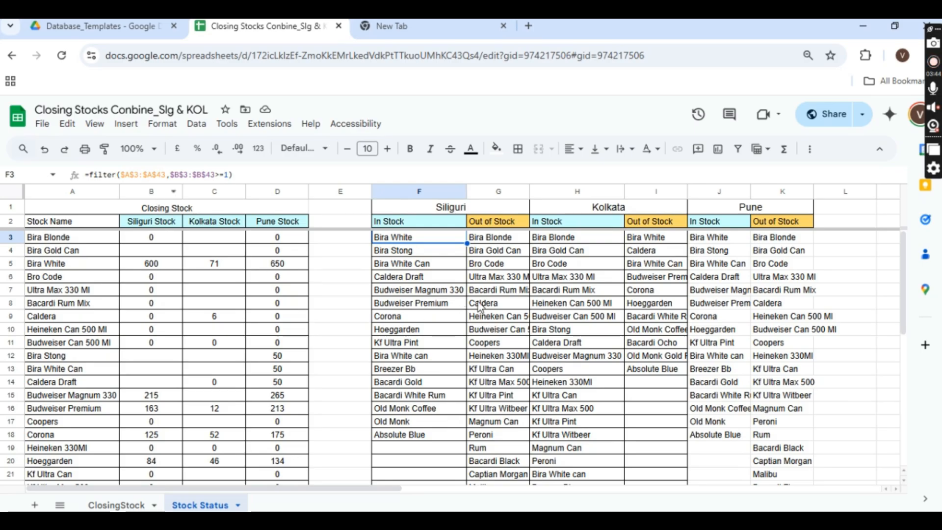
# Set the Pune stock of Bira White in D5 to 0 and check the Pune In Stock list from J3.
pyautogui.click(289, 268)
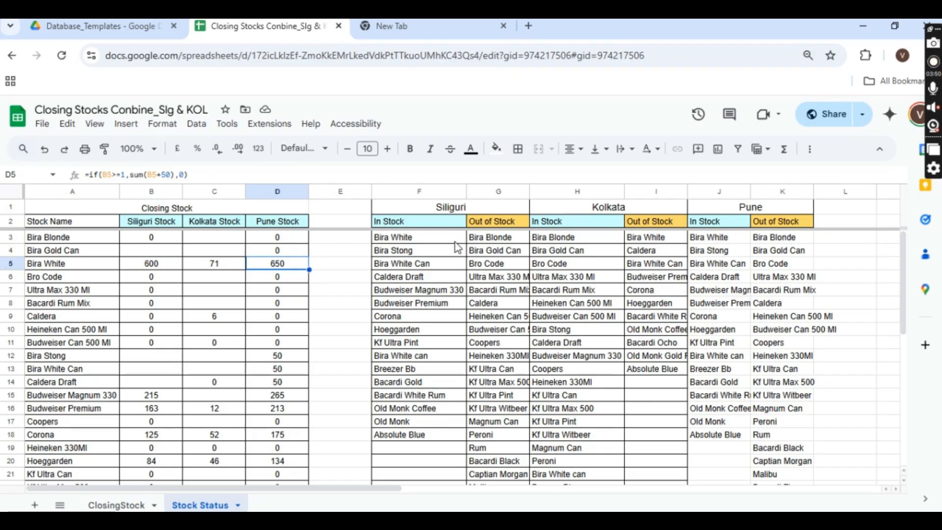
pyautogui.click(717, 241)
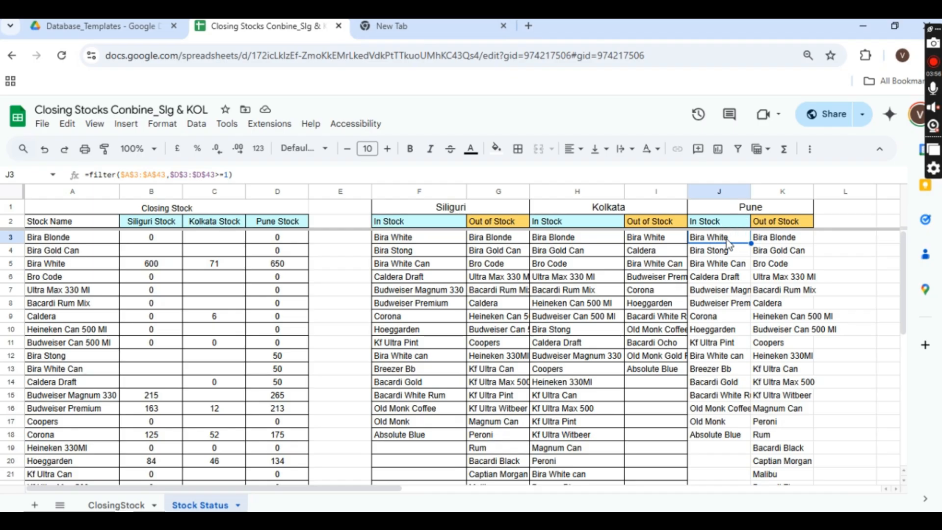
pyautogui.click(269, 268)
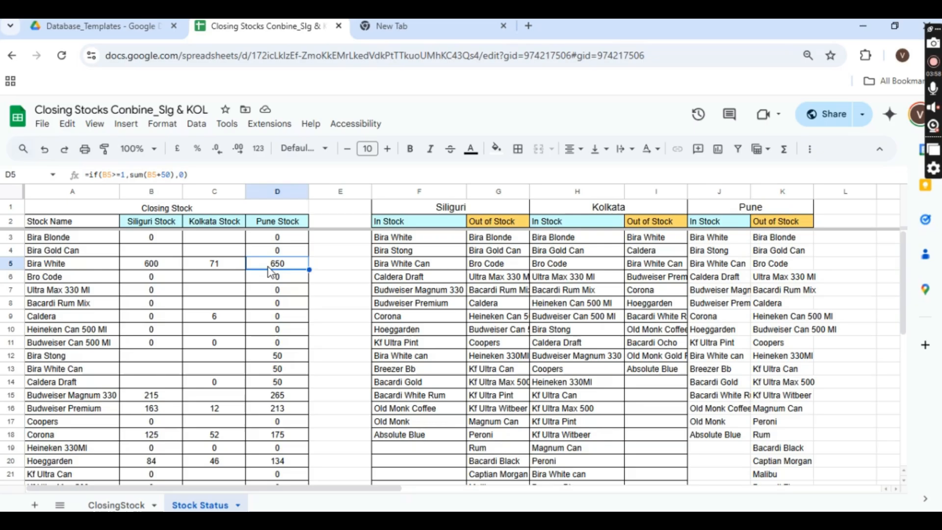
pyautogui.write('0')
pyautogui.press('Return')
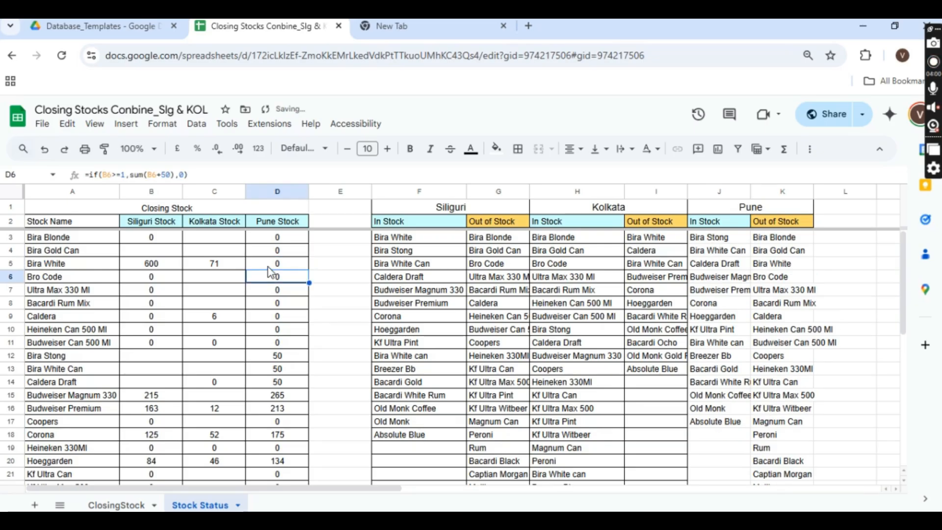
pyautogui.click(732, 240)
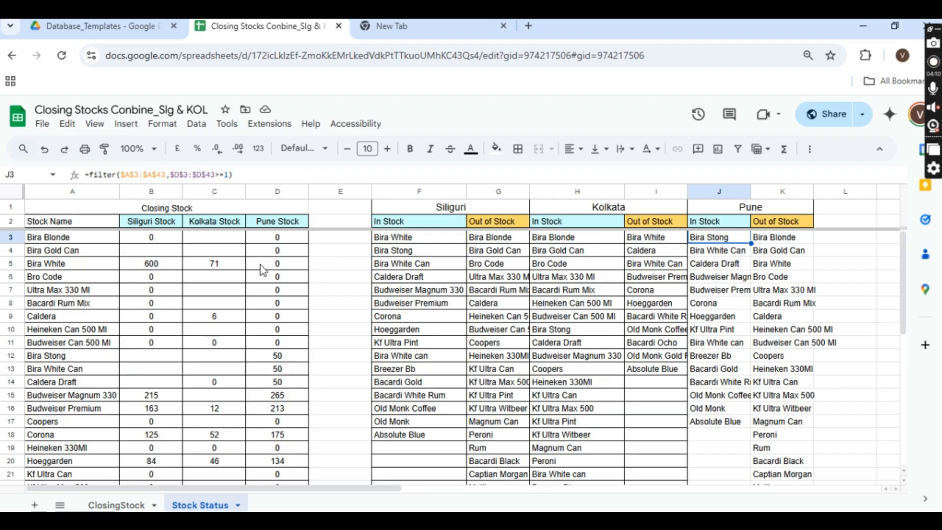
# Set the Pune stock of Bira Blonde in D3 to 80 and check Pune's In Stock and Out of Stock lists.
pyautogui.click(287, 241)
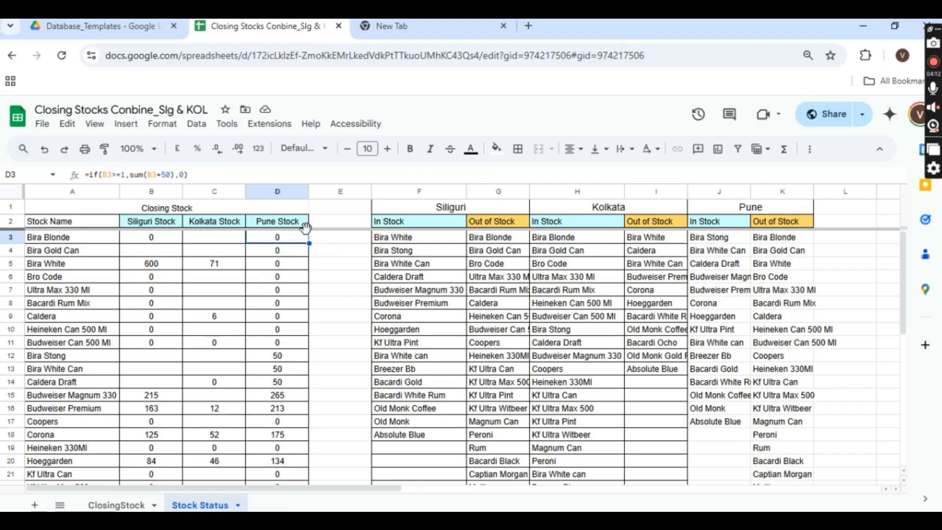
pyautogui.write('8')
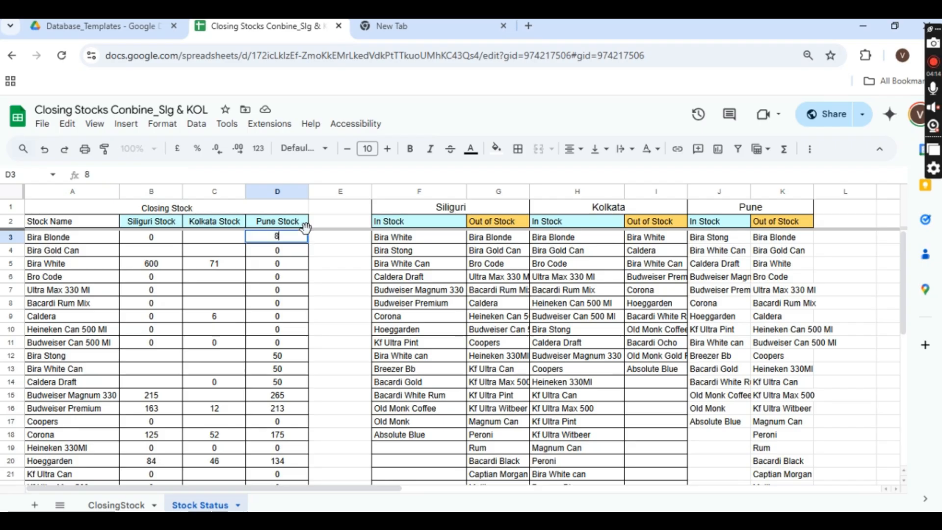
pyautogui.write('0')
pyautogui.press('Return')
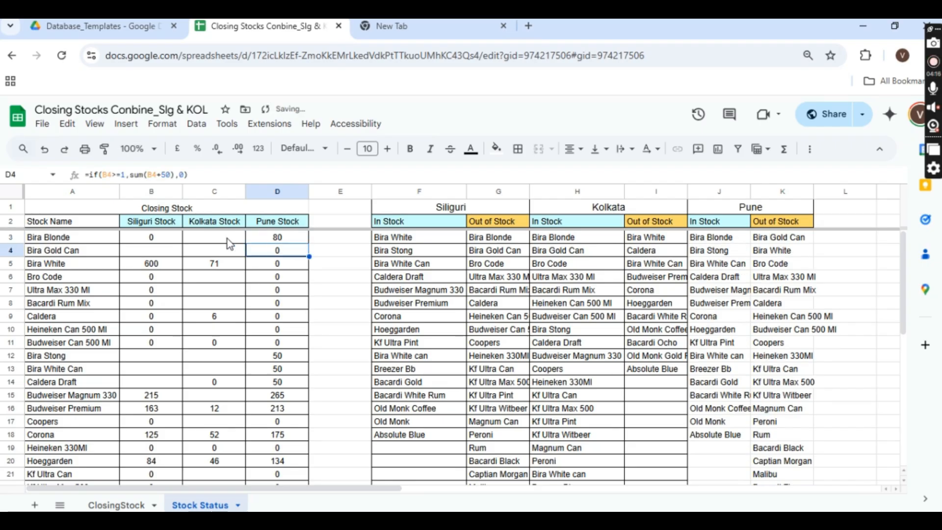
pyautogui.click(710, 240)
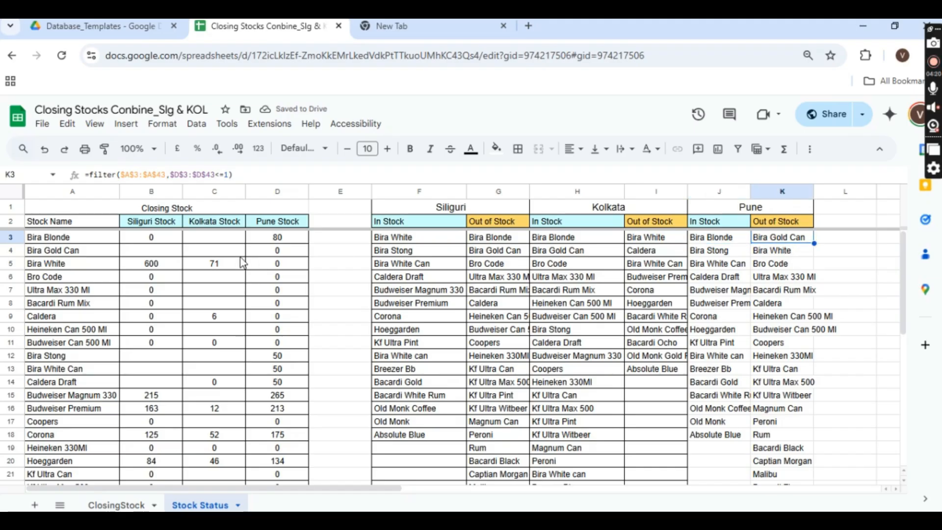
# Set the Pune stock of Bira Blonde in D3 to 0 and check Pune's Out of Stock list from K3.
pyautogui.click(299, 238)
pyautogui.write('0')
pyautogui.press('Return')
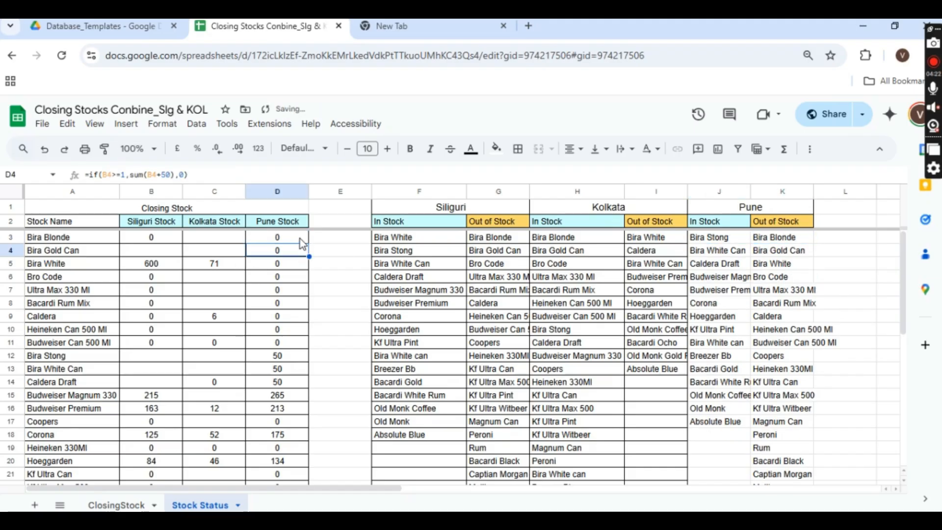
pyautogui.click(776, 240)
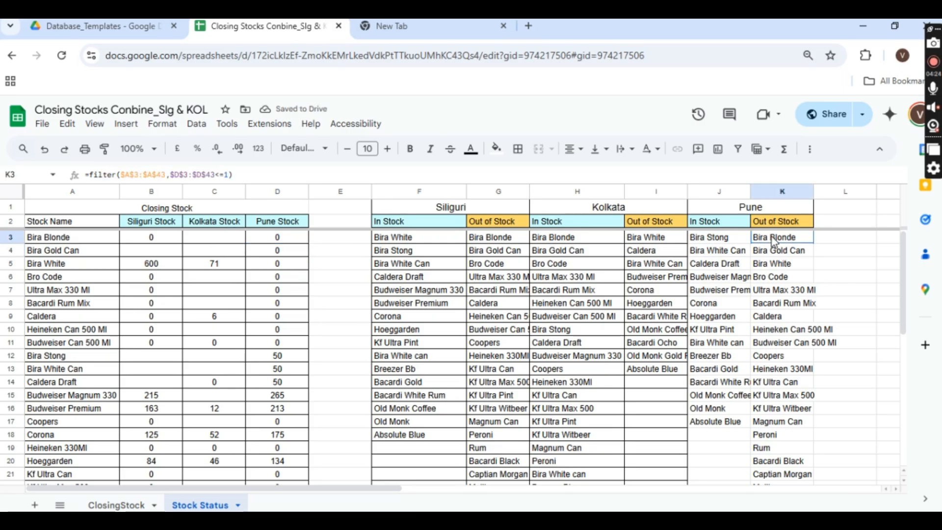
pyautogui.click(781, 225)
pyautogui.click(770, 240)
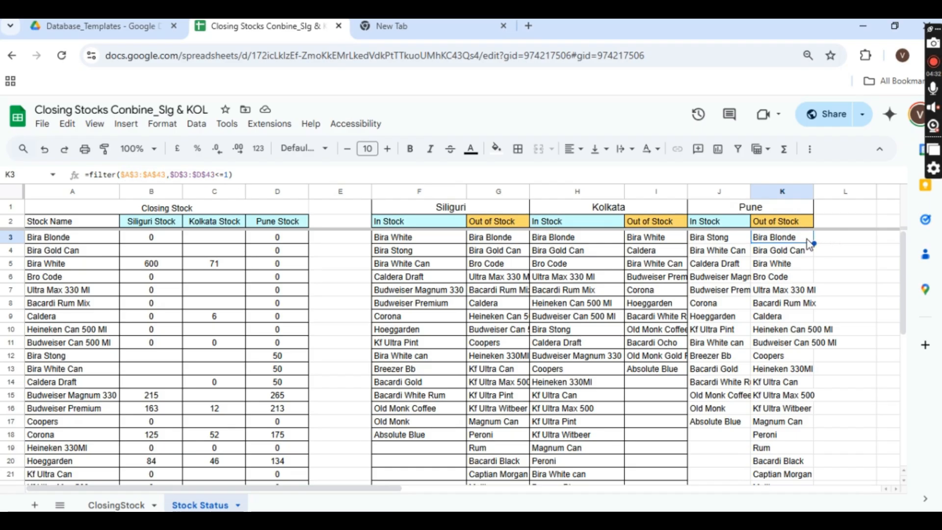
pyautogui.click(847, 240)
pyautogui.write('=filter')
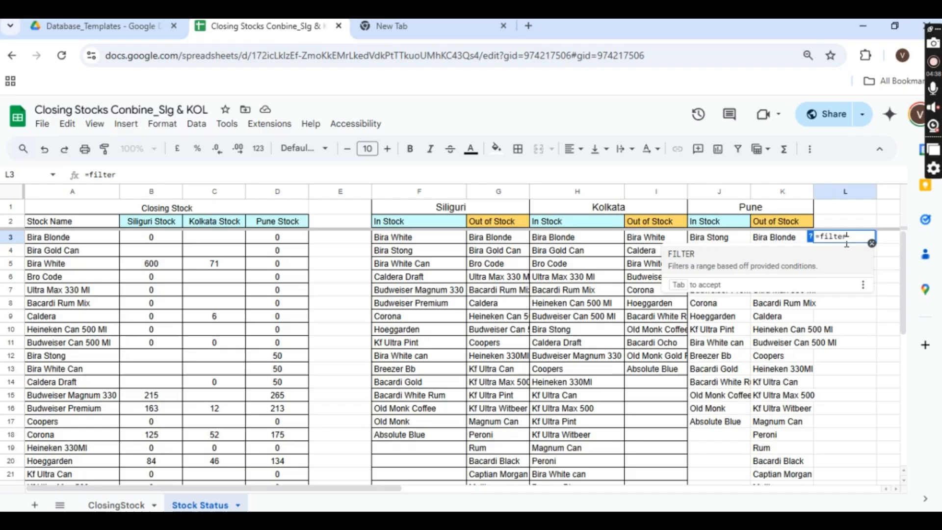
pyautogui.write('(')
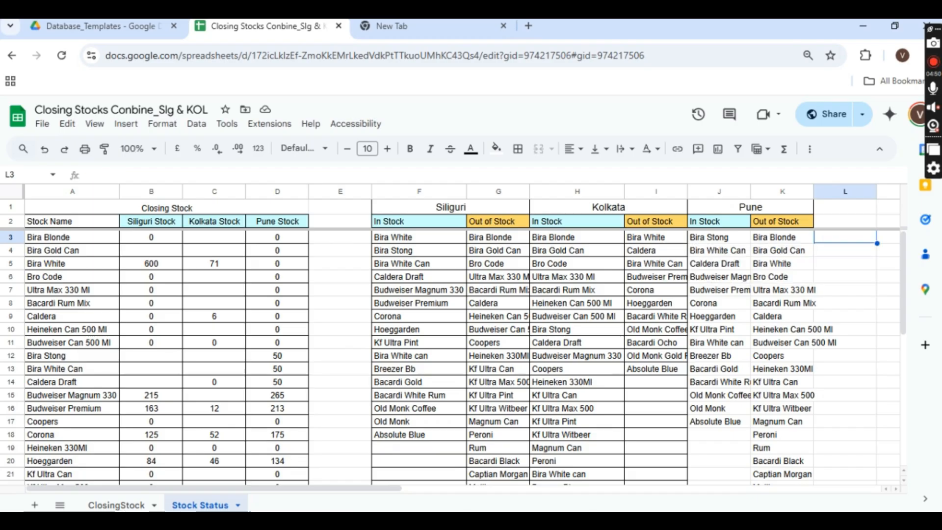
pyautogui.press('Left')
pyautogui.press('Left')
pyautogui.press('Left')
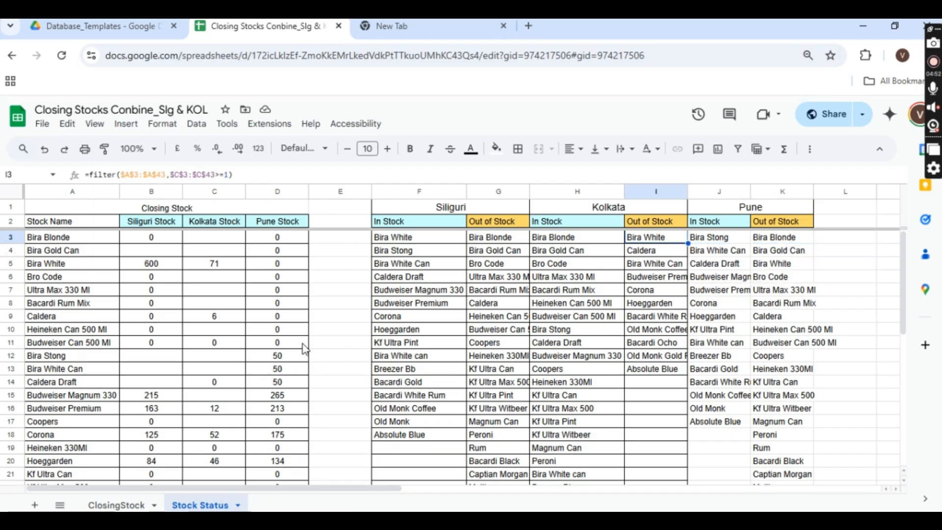
# Clear the Pune stock of Bira Stong in D12.
pyautogui.click(288, 358)
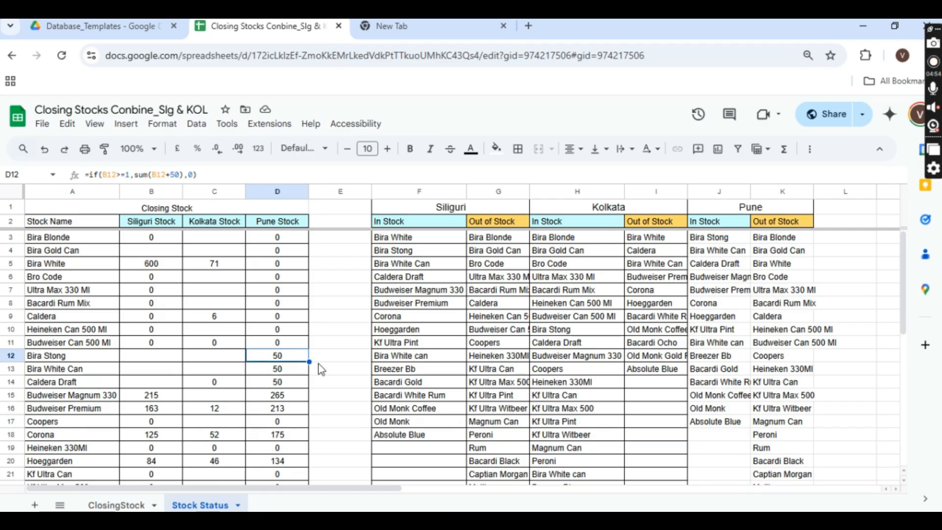
pyautogui.press('Delete')
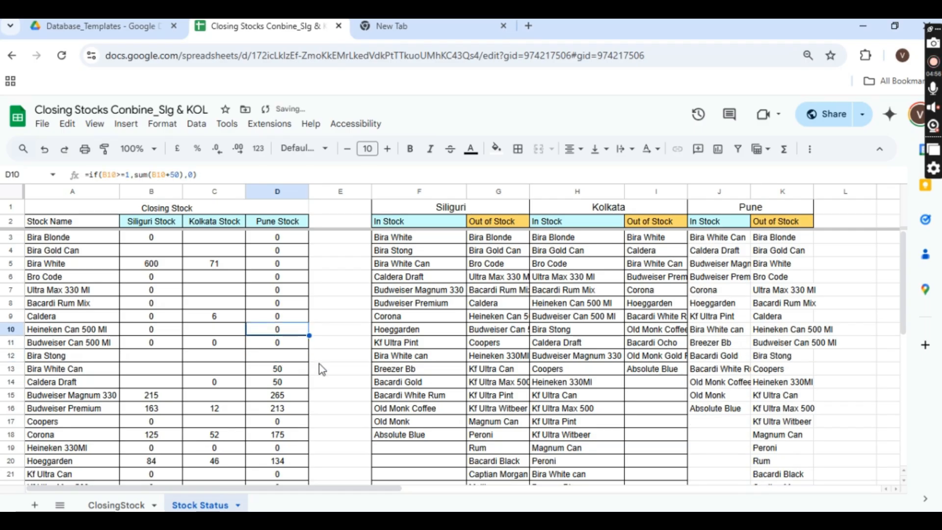